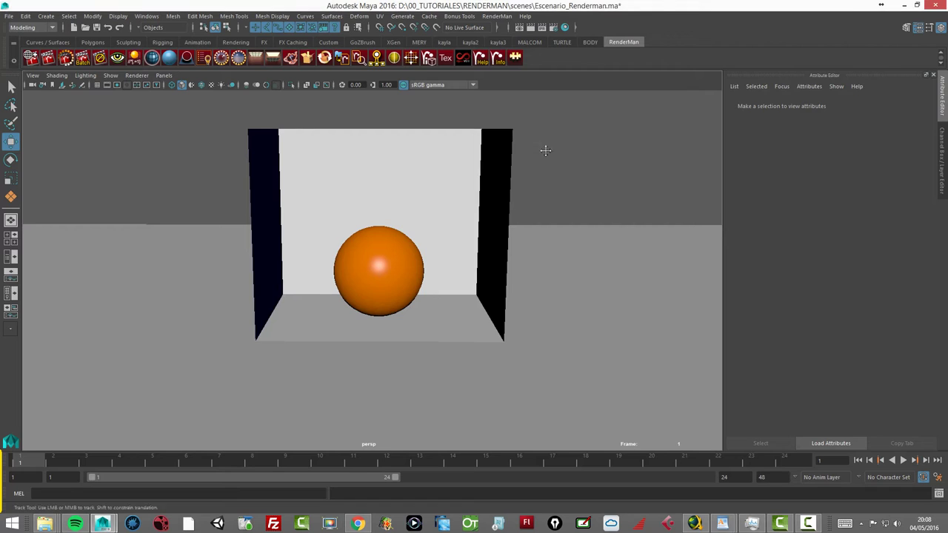
Orbit around the orange sphere in the open box, then show the RenderMan website full screen
alt+drag(546, 151, 550, 174)
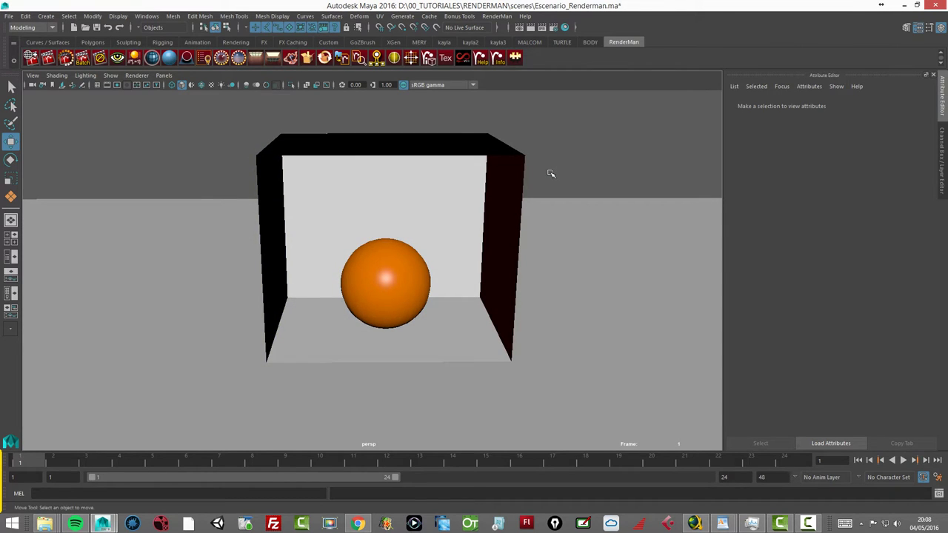
alt+drag(508, 169, 565, 179)
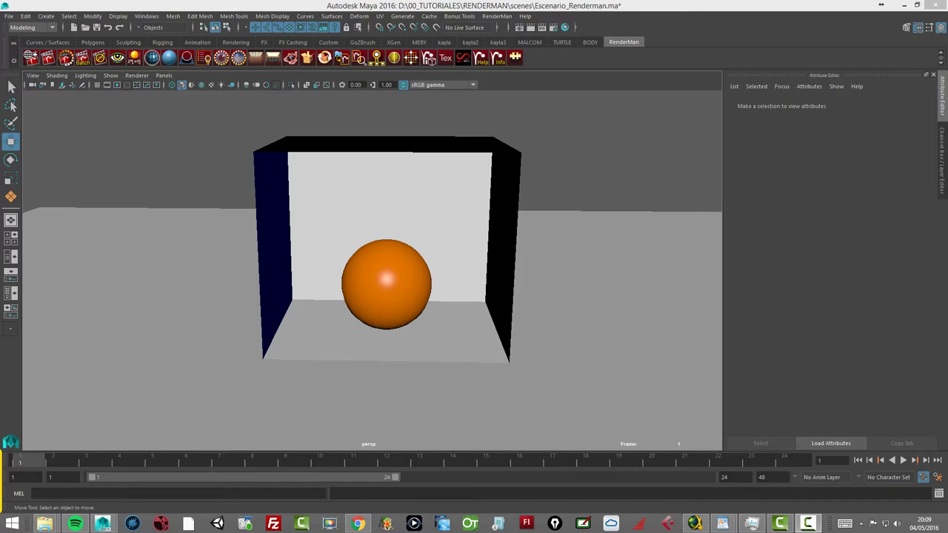
click(357, 523)
drag(506, 106, 507, 27)
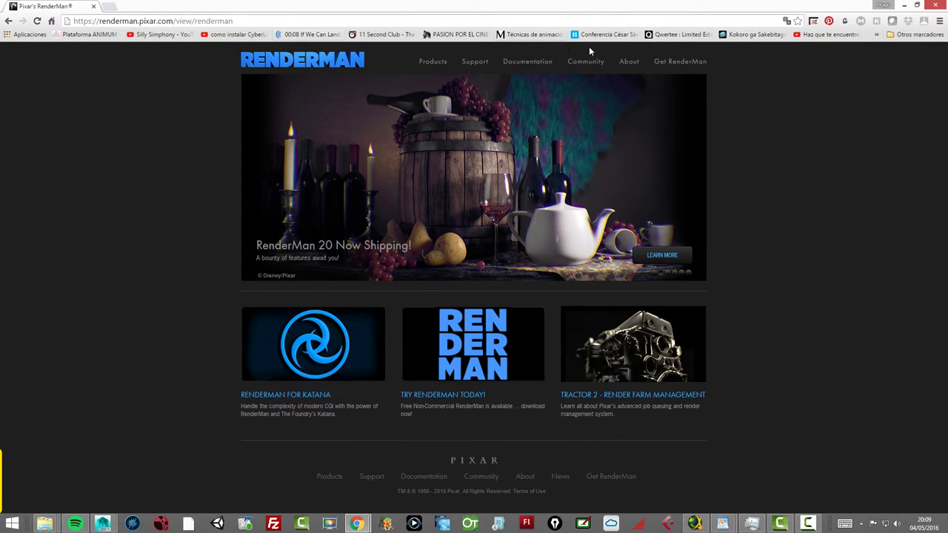
Go through Products > Non-Commercial > Download & Install to the registration form, then minimize the browser
click(429, 63)
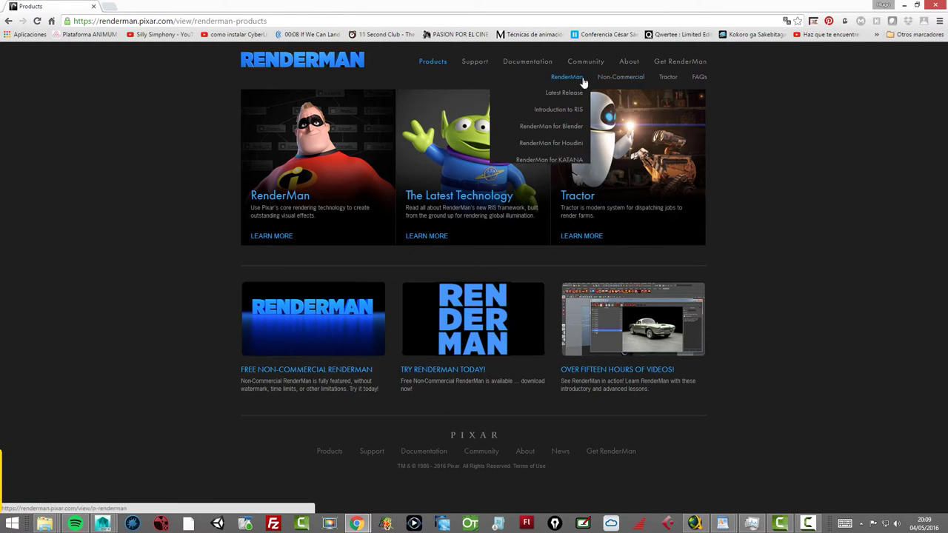
click(621, 79)
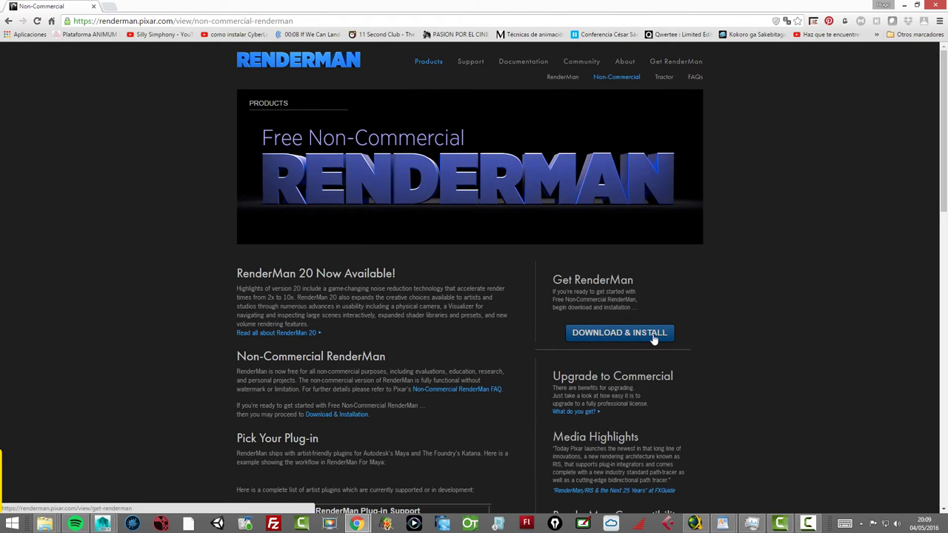
click(638, 338)
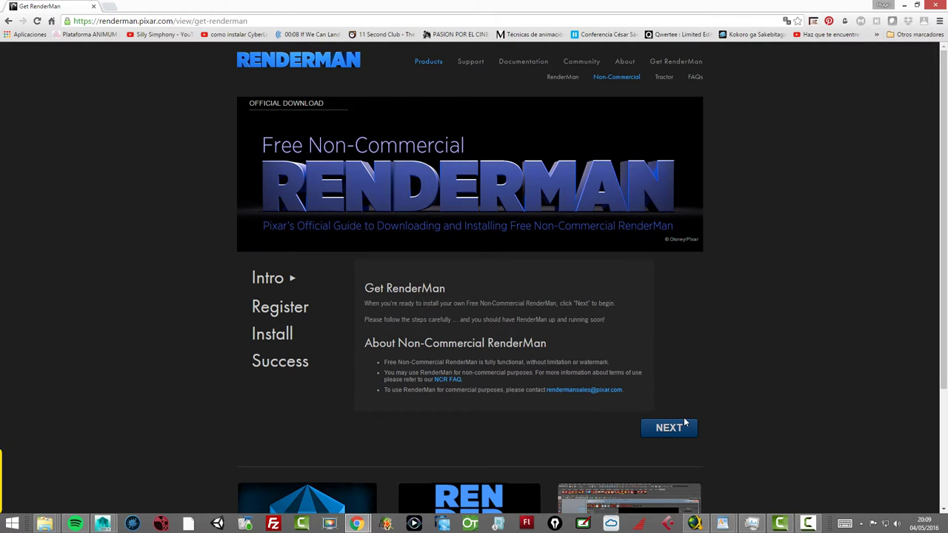
click(670, 430)
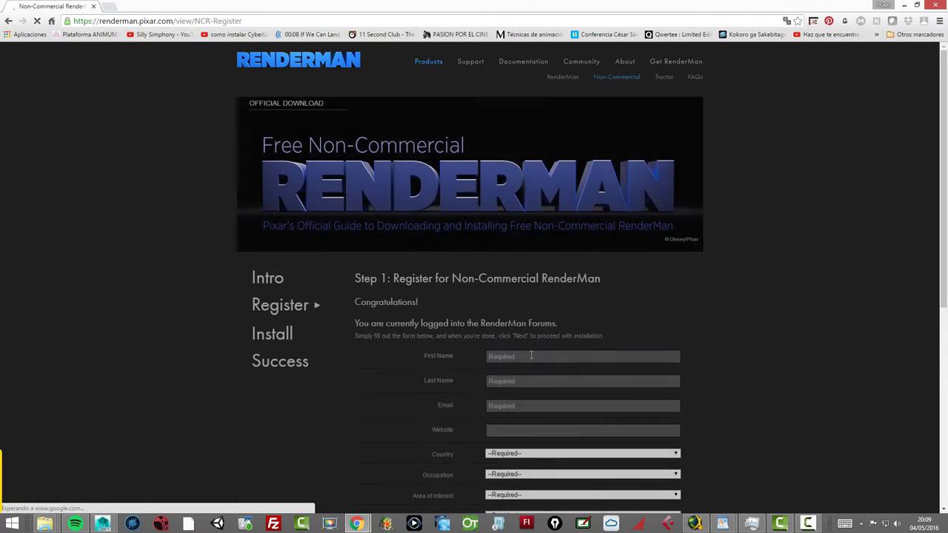
scroll(453, 281, down, 2)
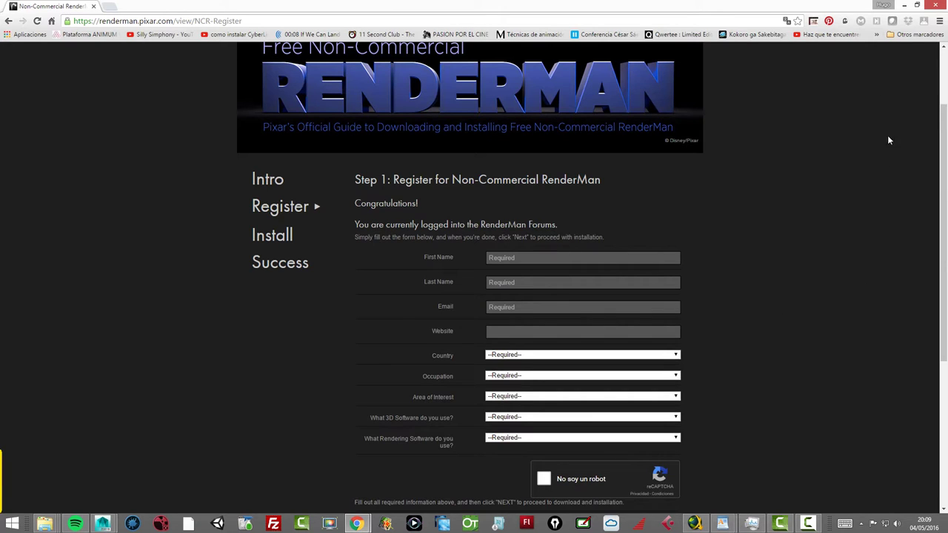
click(904, 6)
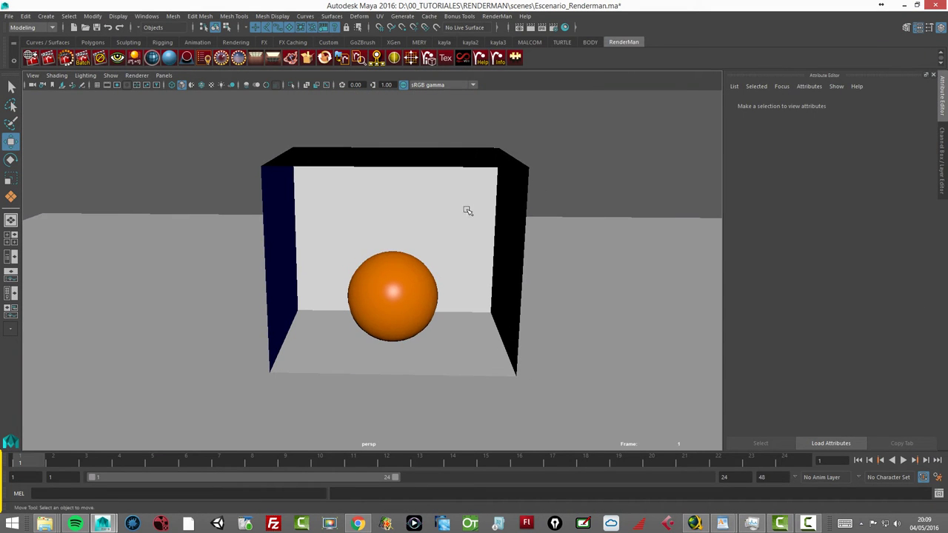
Load all RenderMan Studio plug-ins, RenderMan_for_Maya.mll and OpenVDB.mll, in the Plug-in Manager
click(147, 15)
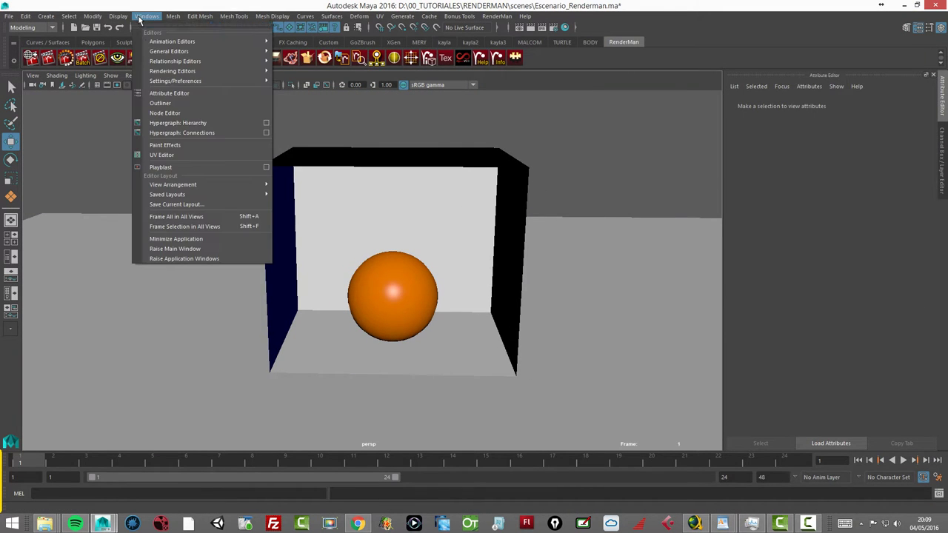
mouse_move(175, 80)
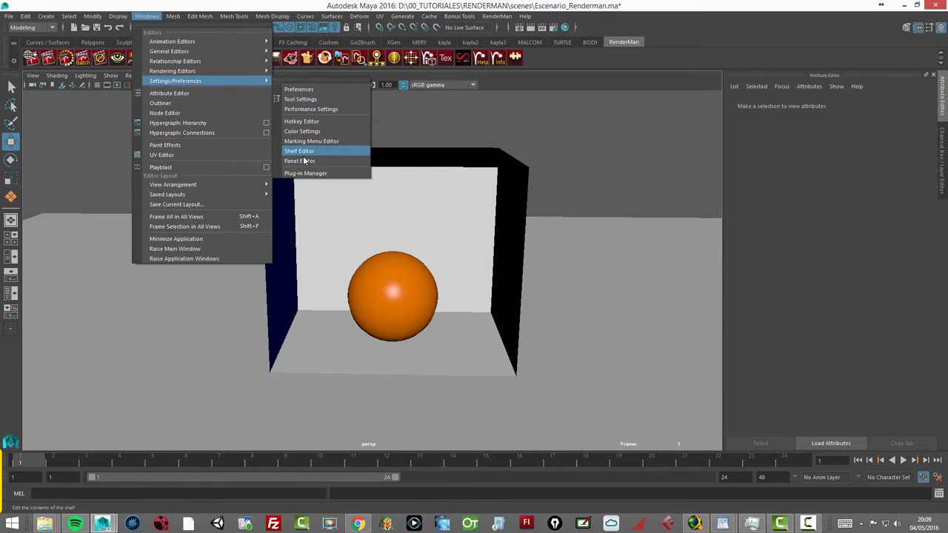
click(305, 172)
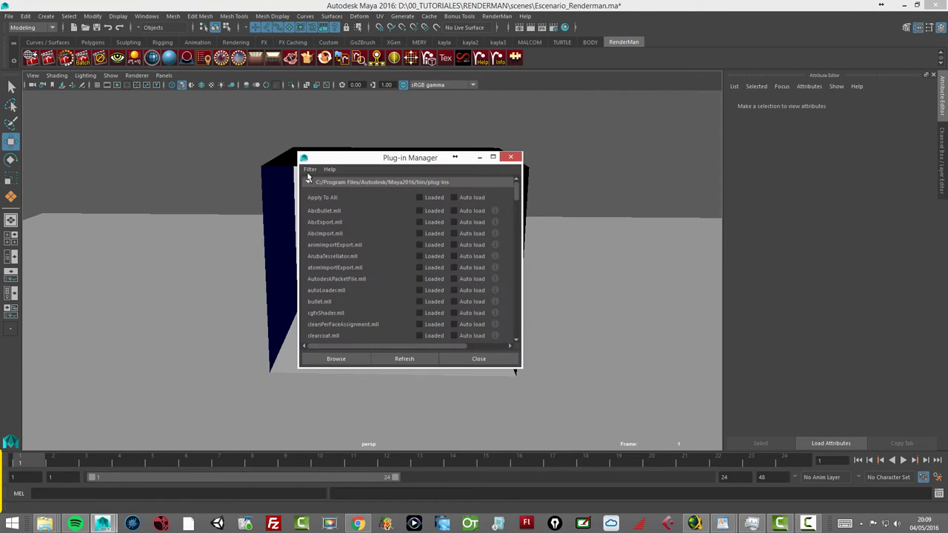
drag(517, 191, 511, 259)
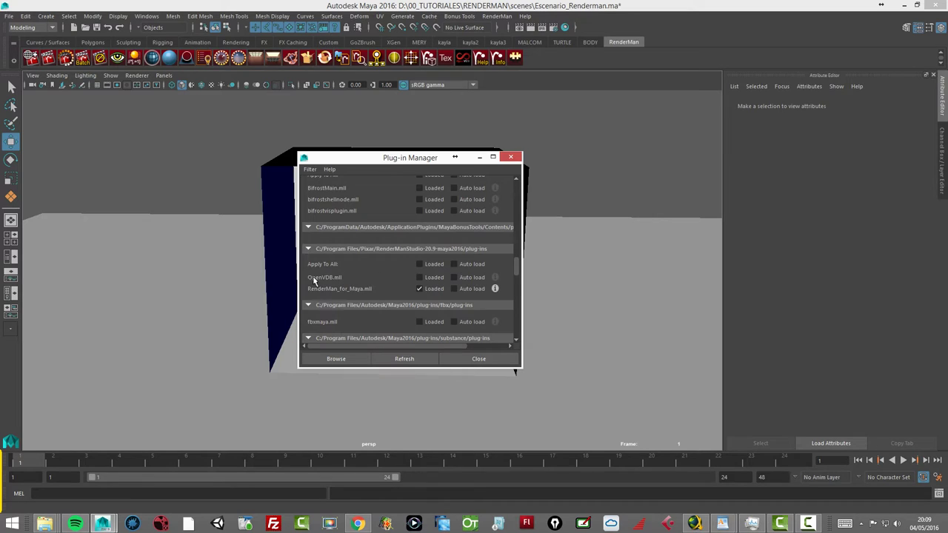
click(419, 263)
click(480, 358)
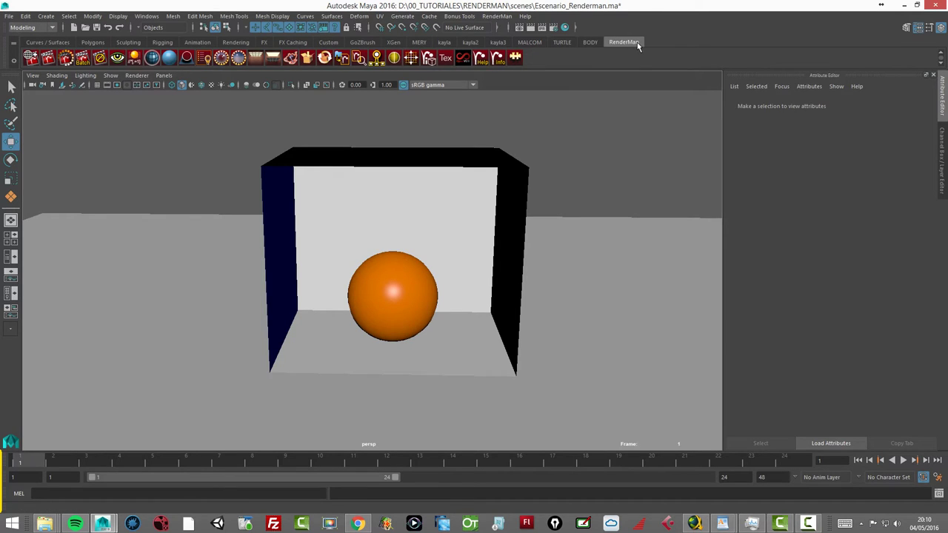
click(496, 16)
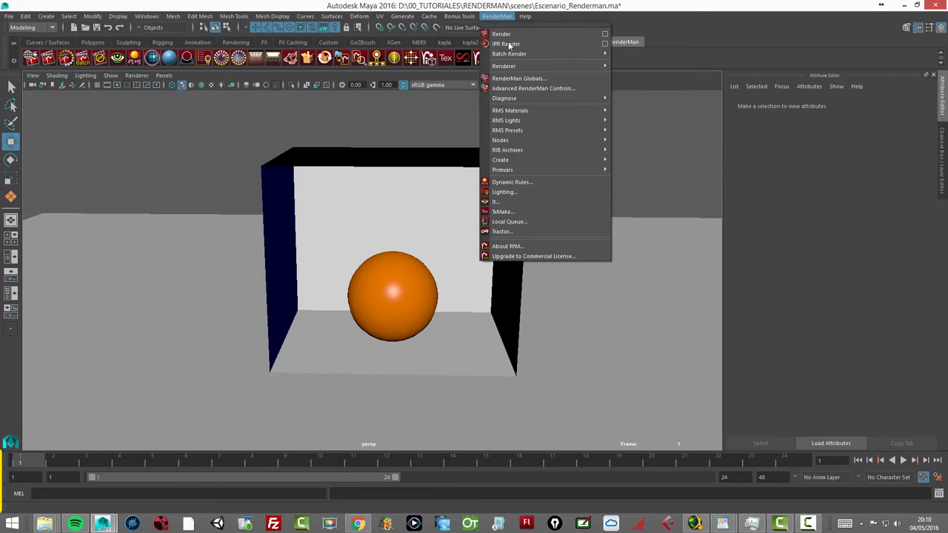
click(433, 13)
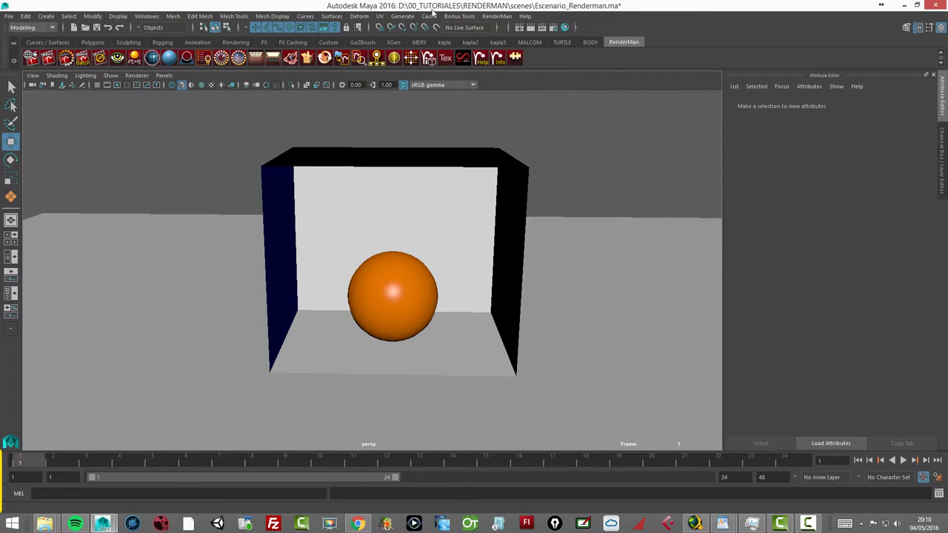
click(485, 16)
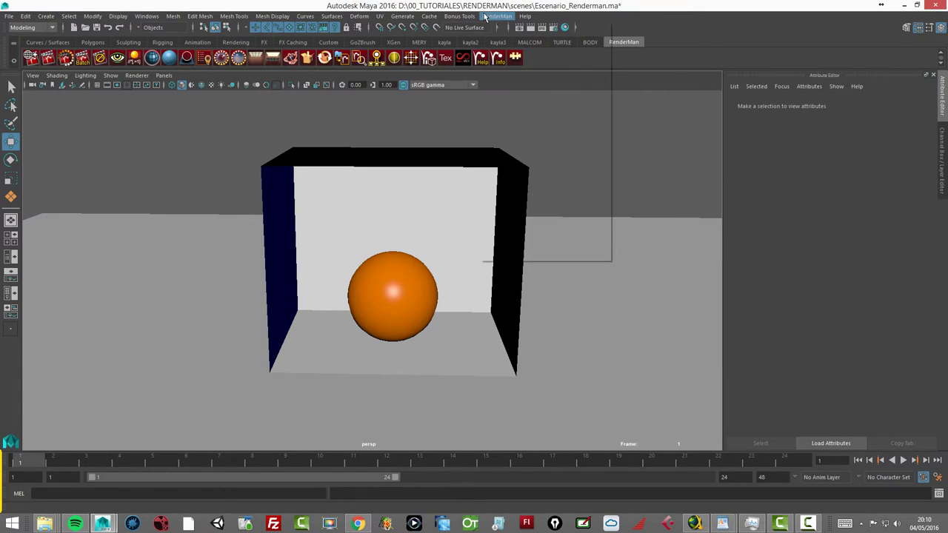
click(501, 9)
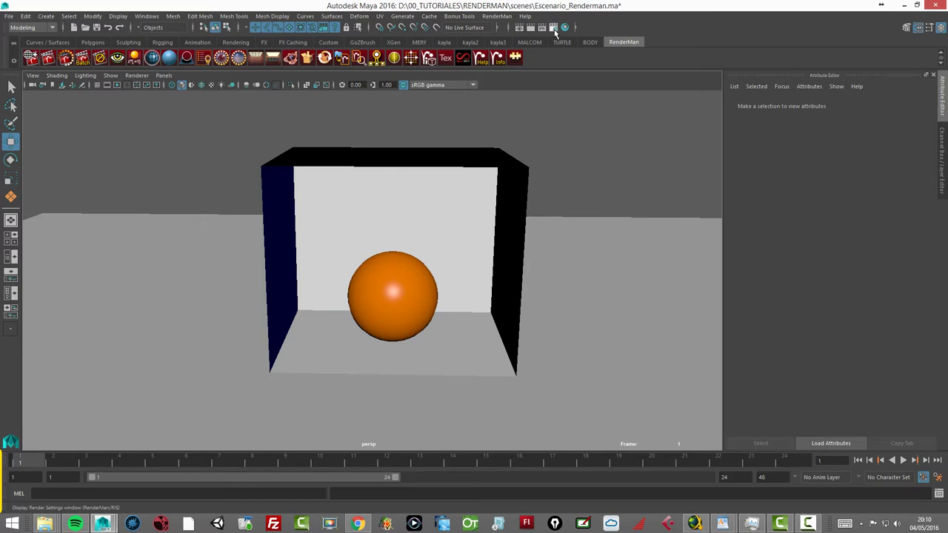
Open Render Settings set to RenderMan/RIS and move the window right of the scene
click(554, 28)
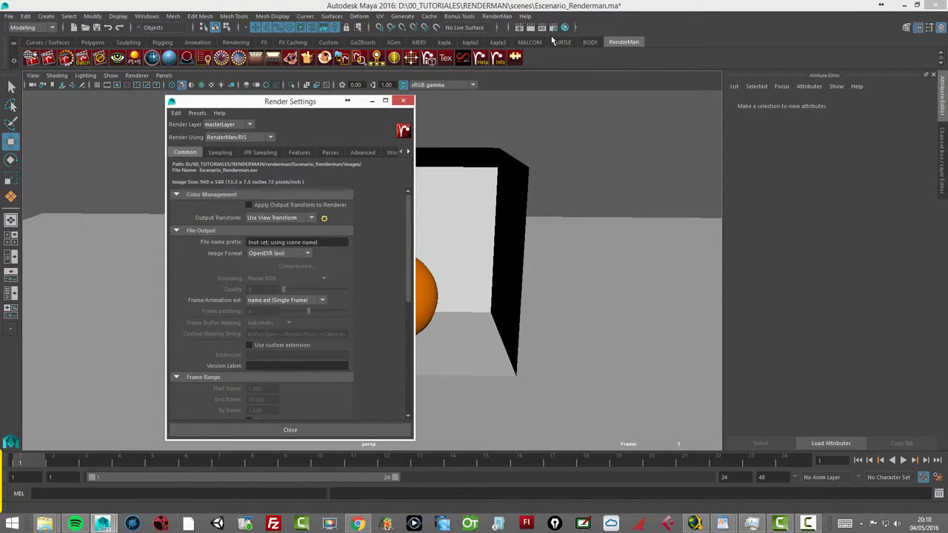
click(219, 133)
click(249, 180)
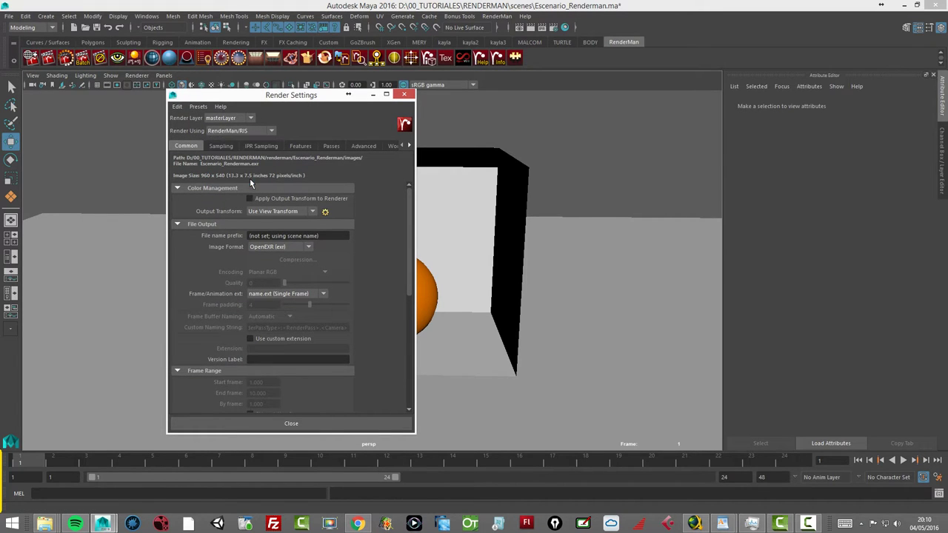
drag(290, 96, 690, 107)
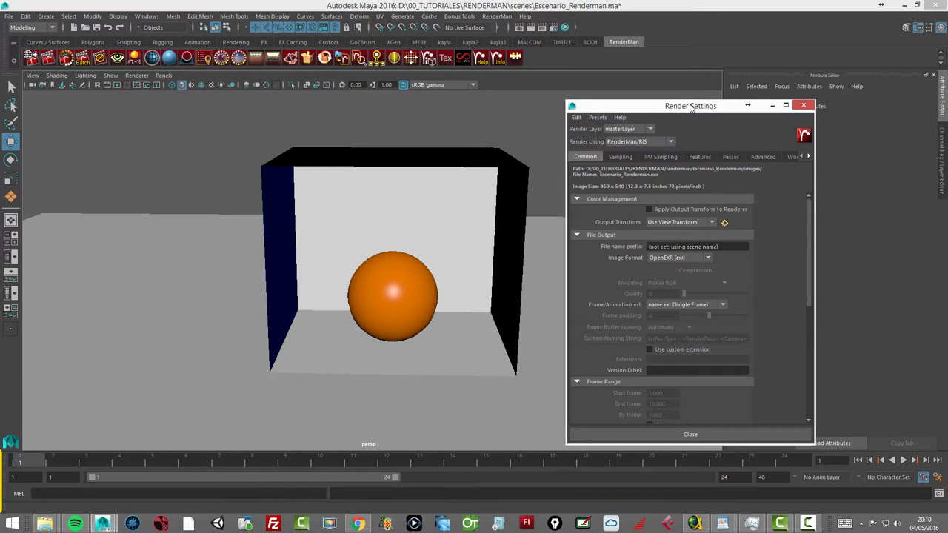
alt+drag(496, 158, 439, 146)
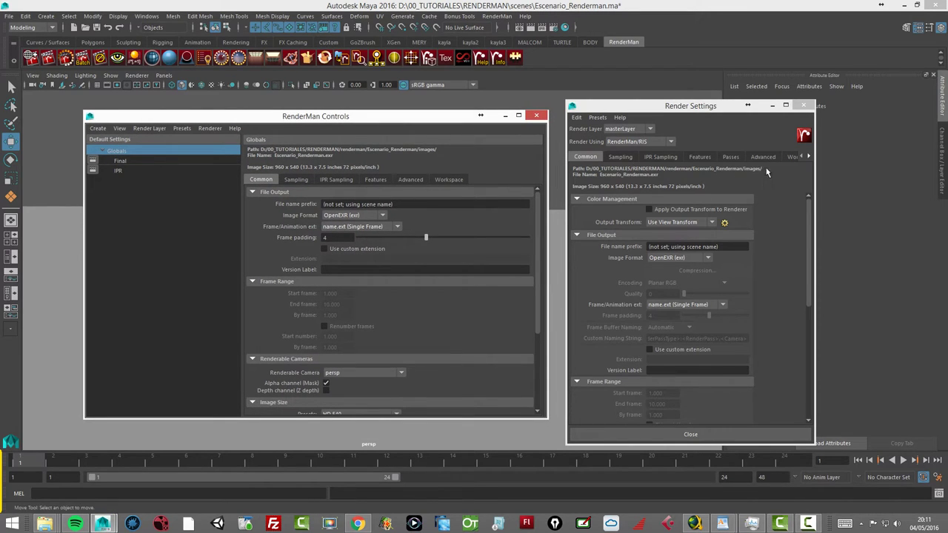
Widen the Render Settings window and close the RenderMan Controls window
click(814, 182)
drag(814, 183, 863, 182)
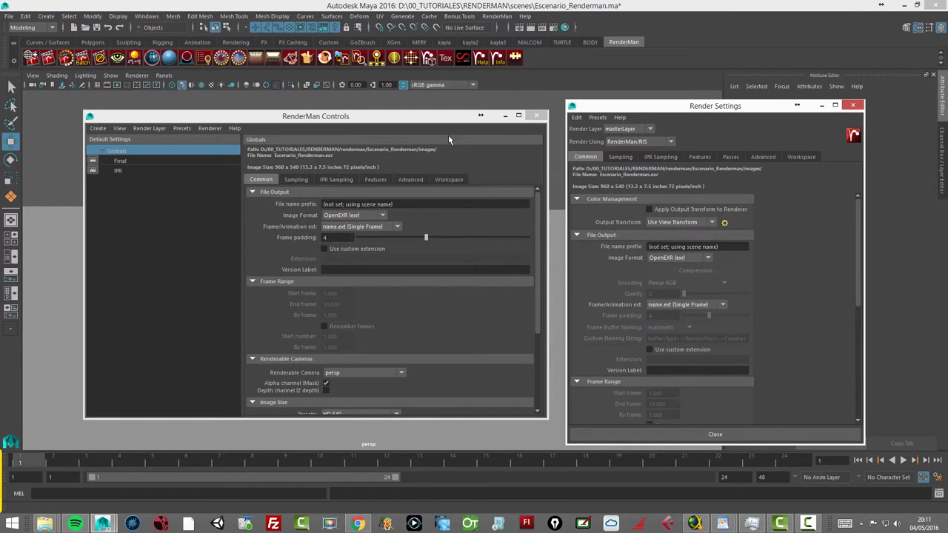
click(533, 120)
click(534, 118)
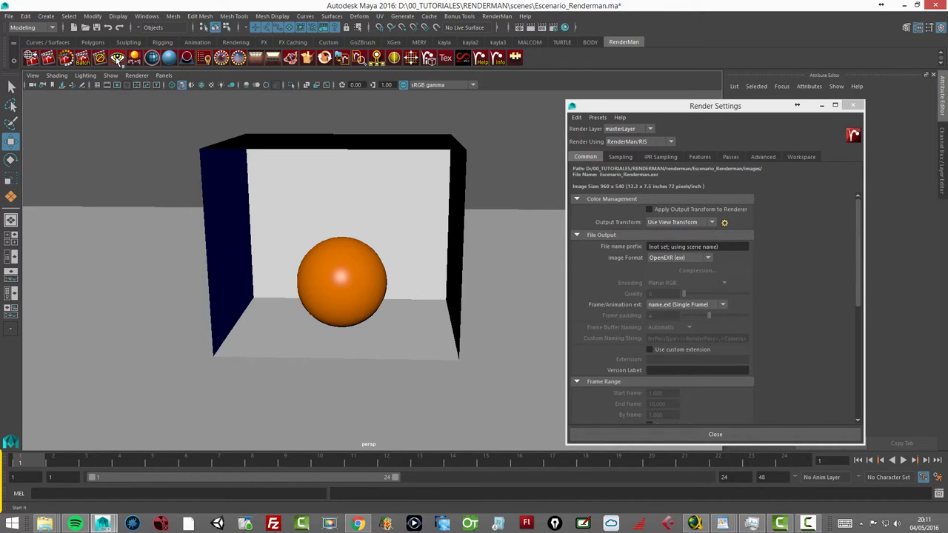
Open and enlarge the RenderMan image viewer, hiding its Catalog and Inspector panels
click(118, 60)
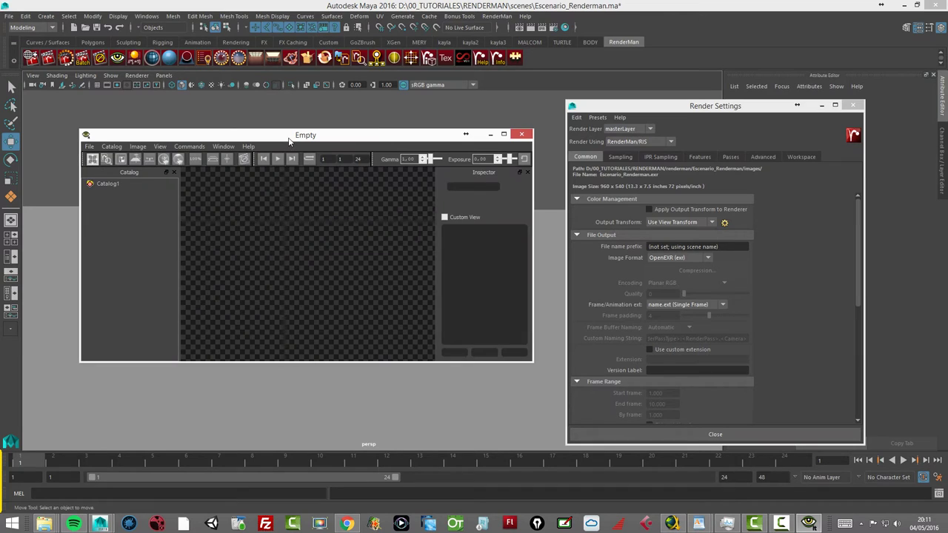
drag(289, 139, 249, 113)
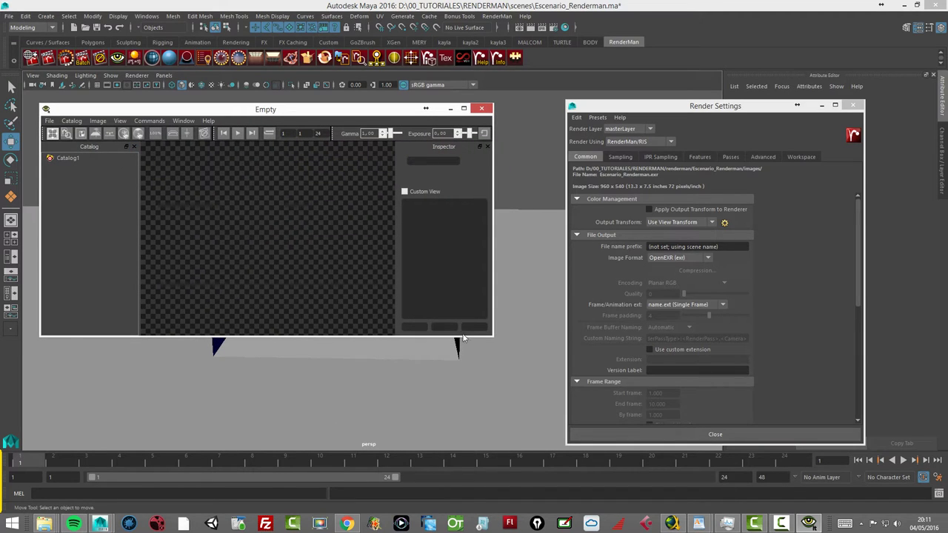
mouse_move(492, 336)
mouse_down()
mouse_move(511, 432)
mouse_move(516, 404)
mouse_up()
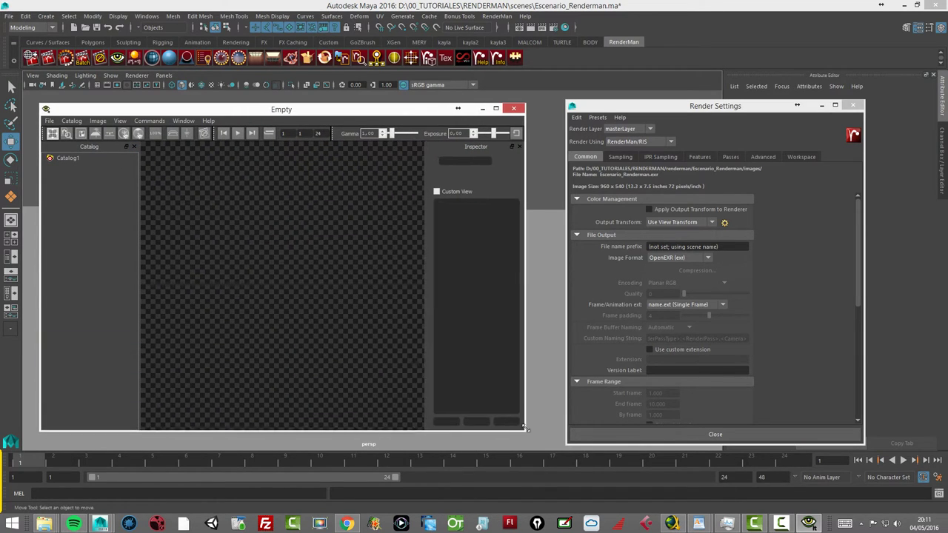
click(134, 146)
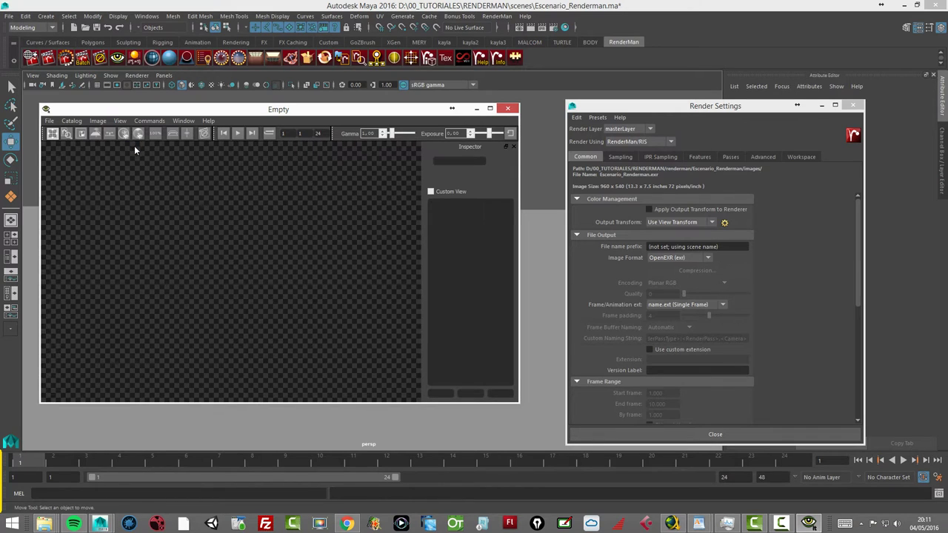
click(513, 147)
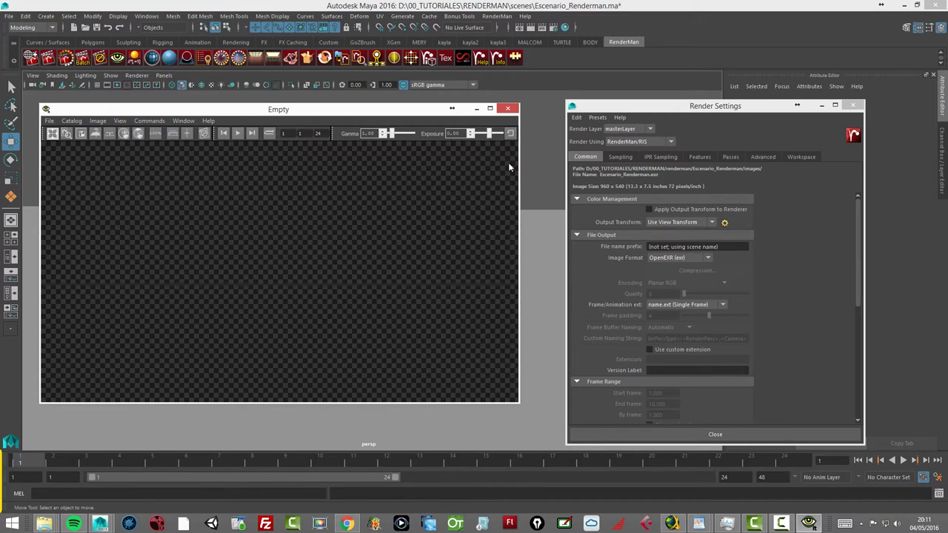
Toggle the viewer's Image Tools off and on again, and turn off Monitor Controls
click(183, 120)
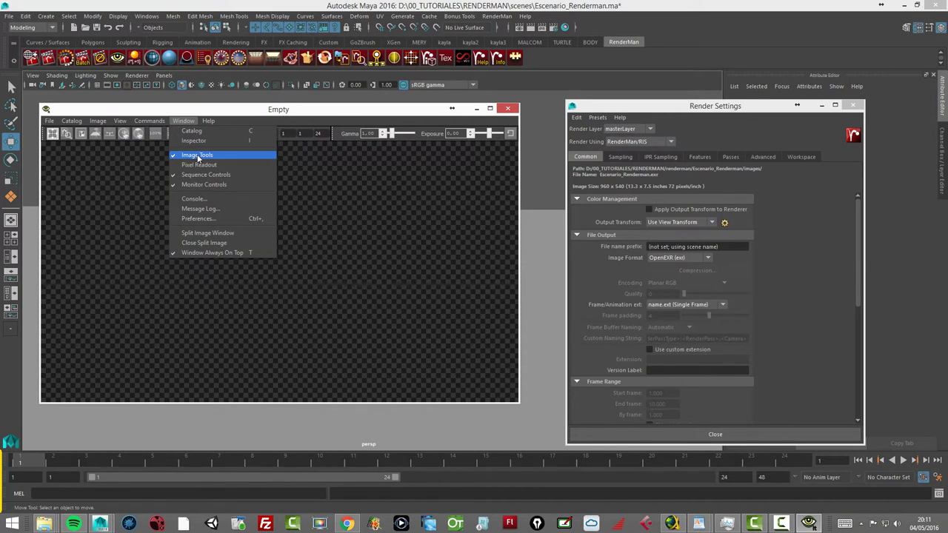
click(197, 154)
click(184, 121)
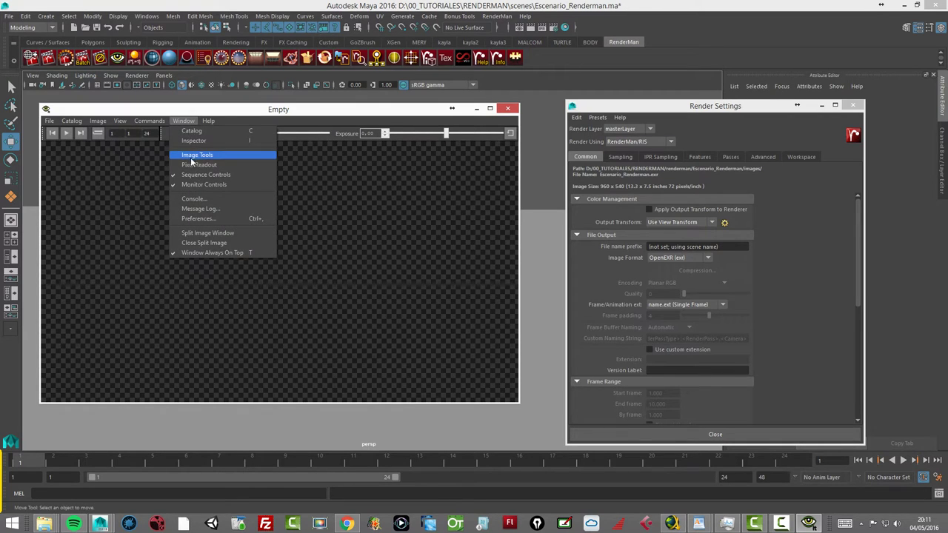
click(197, 154)
click(190, 121)
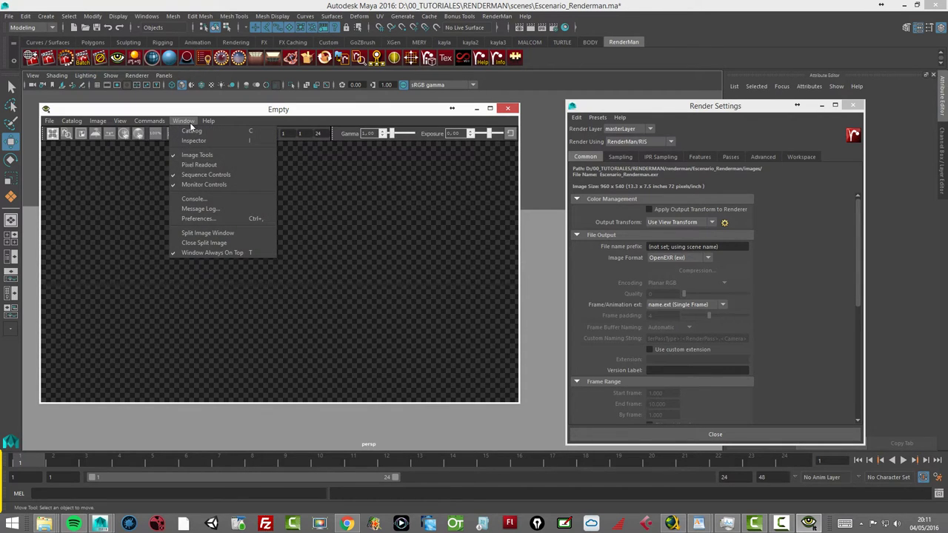
click(196, 184)
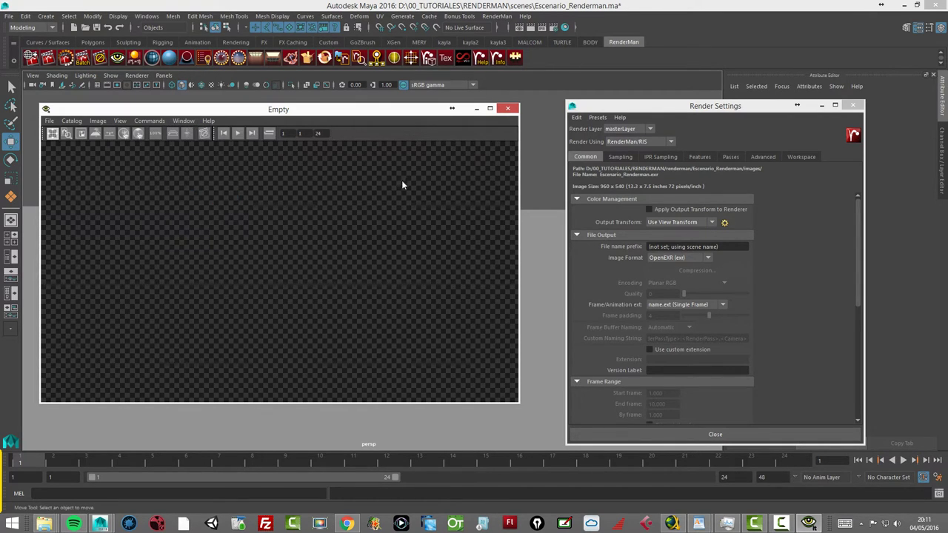
Enable the Catalog and Inspector panels, then move the image viewer aside to the right
click(191, 121)
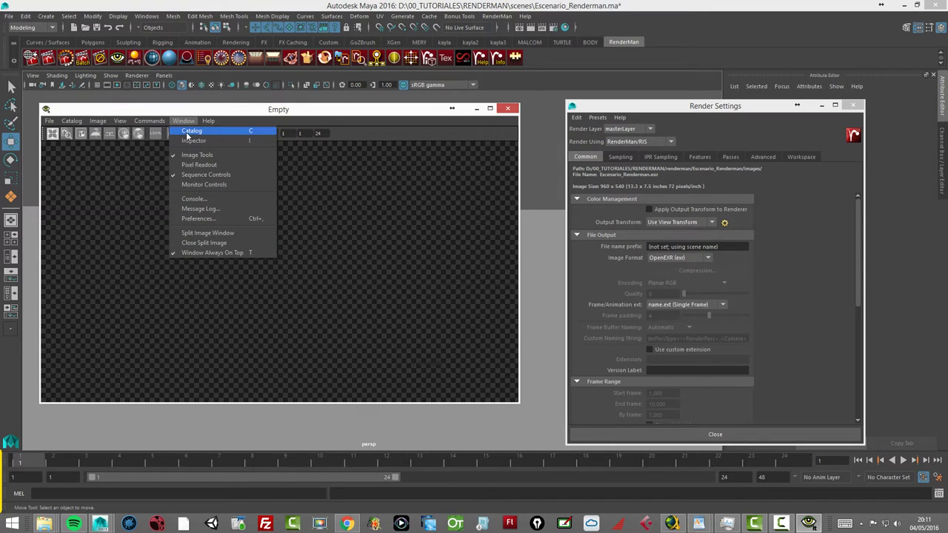
click(182, 120)
click(182, 120)
click(188, 132)
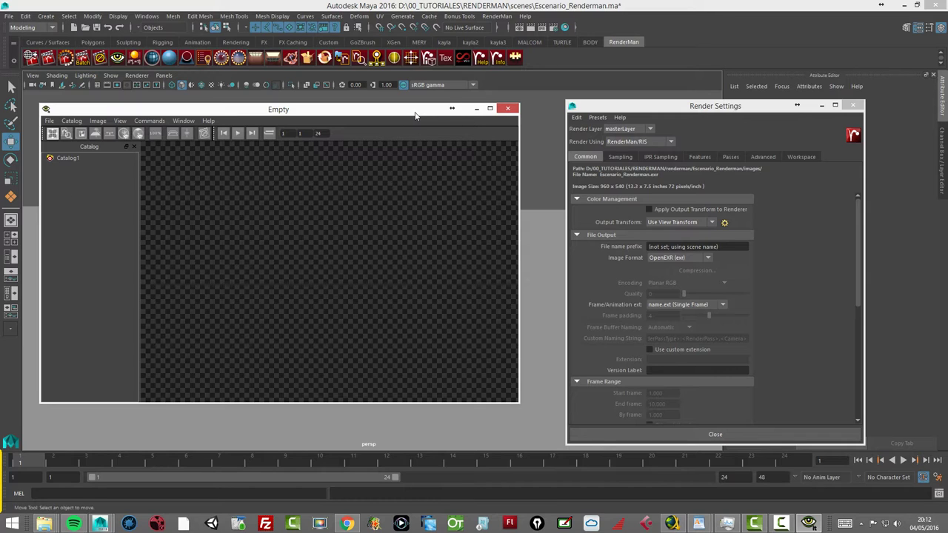
drag(415, 114, 429, 114)
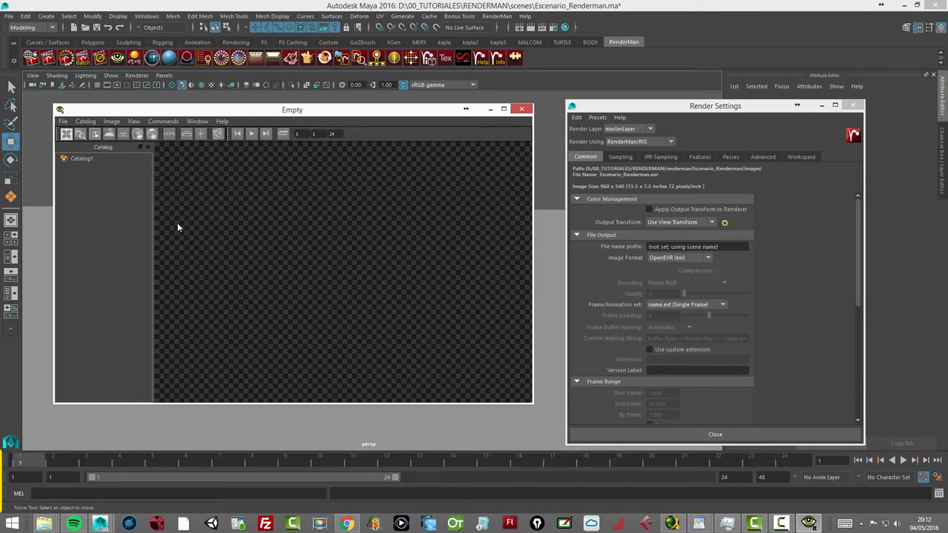
click(204, 121)
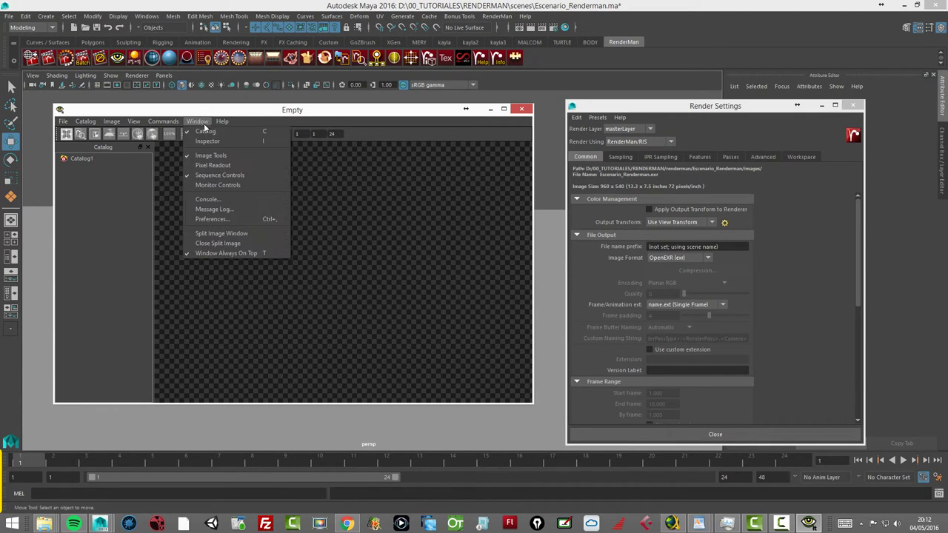
click(206, 143)
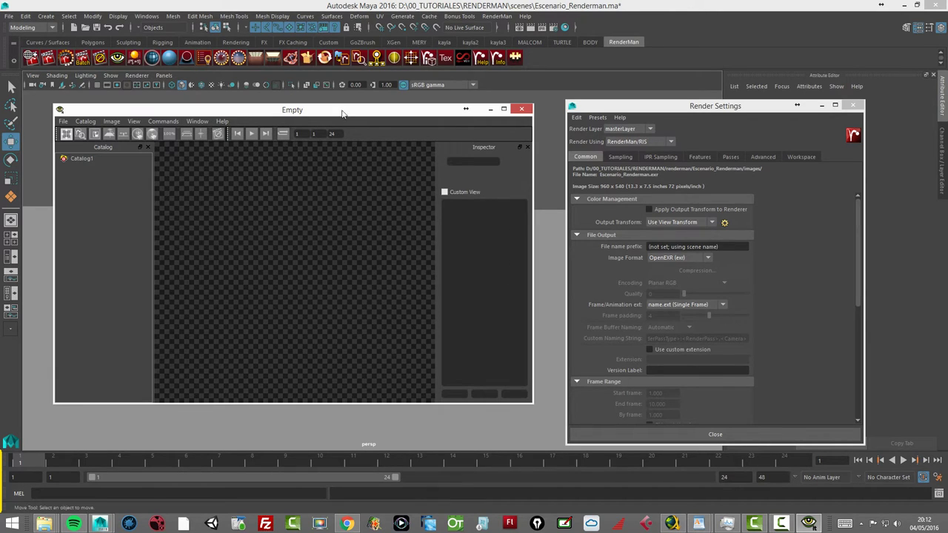
mouse_move(354, 116)
mouse_down()
mouse_move(425, 132)
mouse_move(888, 169)
mouse_move(785, 170)
mouse_up()
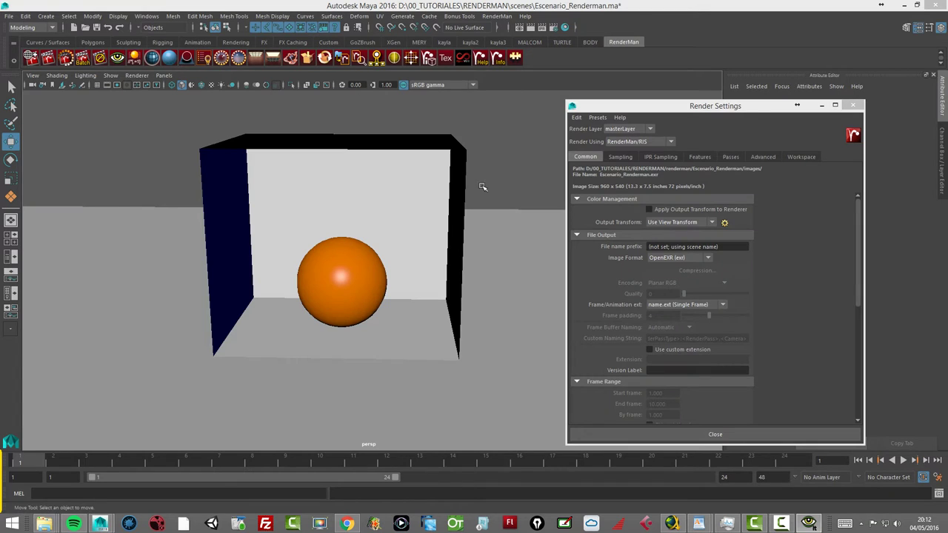
mouse_move(433, 230)
alt+mouse_down()
mouse_move(439, 214)
mouse_move(405, 226)
alt+mouse_up()
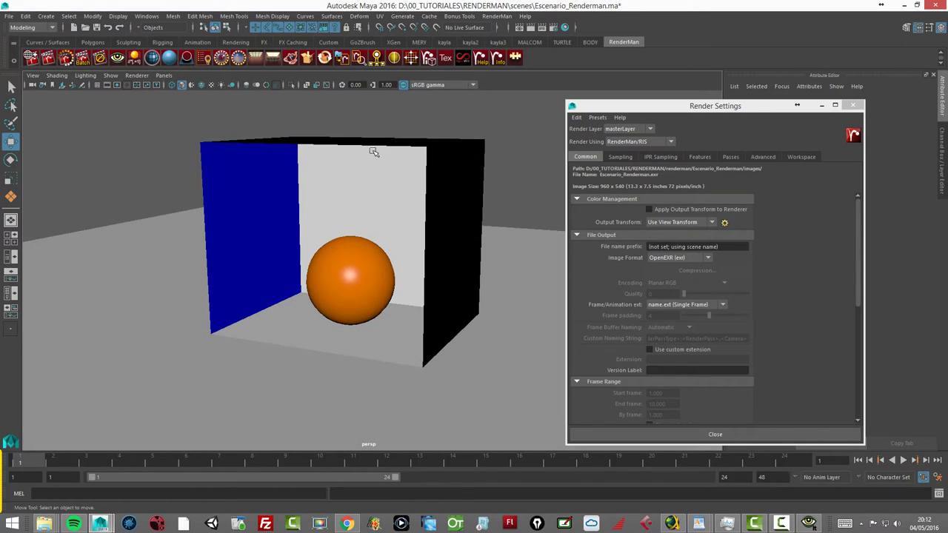
mouse_move(306, 244)
alt+mouse_down()
mouse_move(353, 203)
mouse_move(356, 236)
mouse_move(332, 240)
mouse_move(317, 271)
mouse_move(345, 285)
mouse_move(318, 272)
mouse_move(355, 229)
mouse_move(383, 230)
mouse_move(355, 226)
alt+mouse_up()
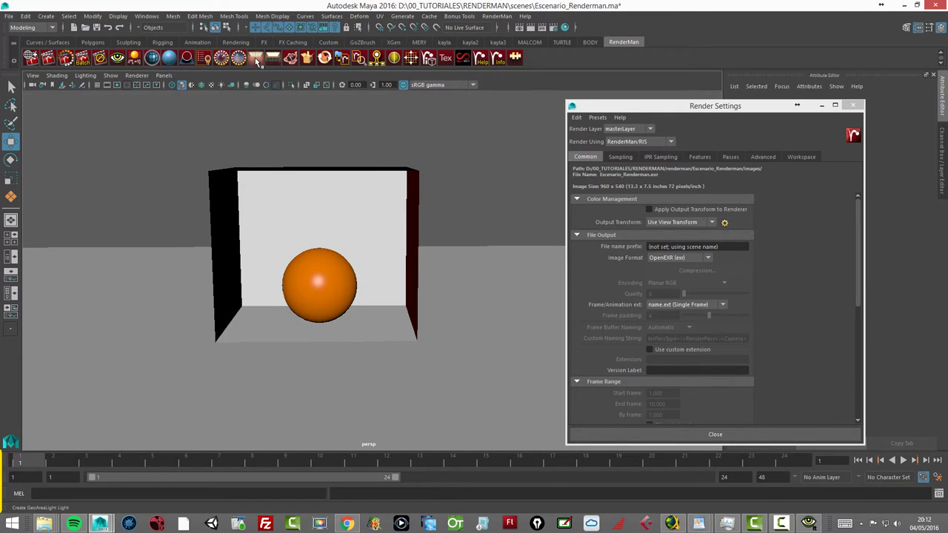
Create a PxrStdAreaLight and raise it in Y above the open box
click(257, 61)
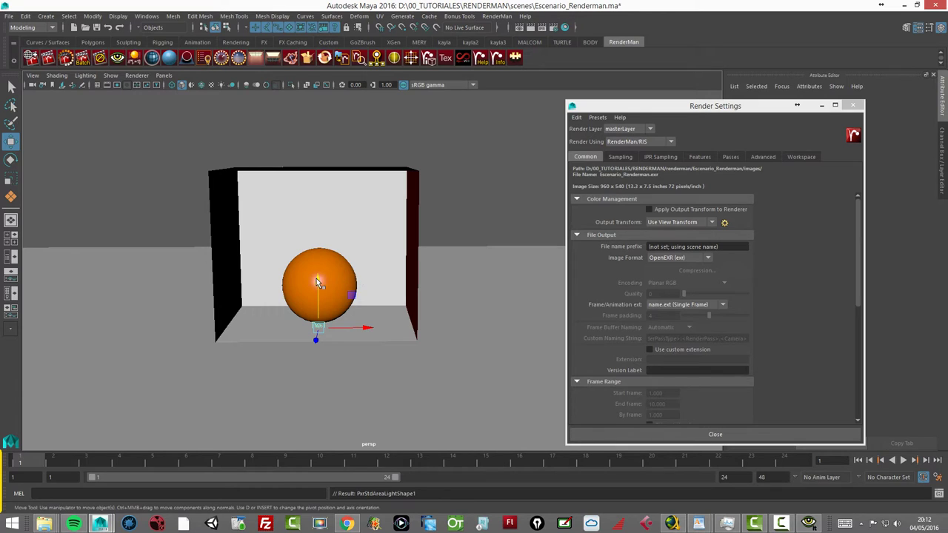
drag(316, 278, 316, 120)
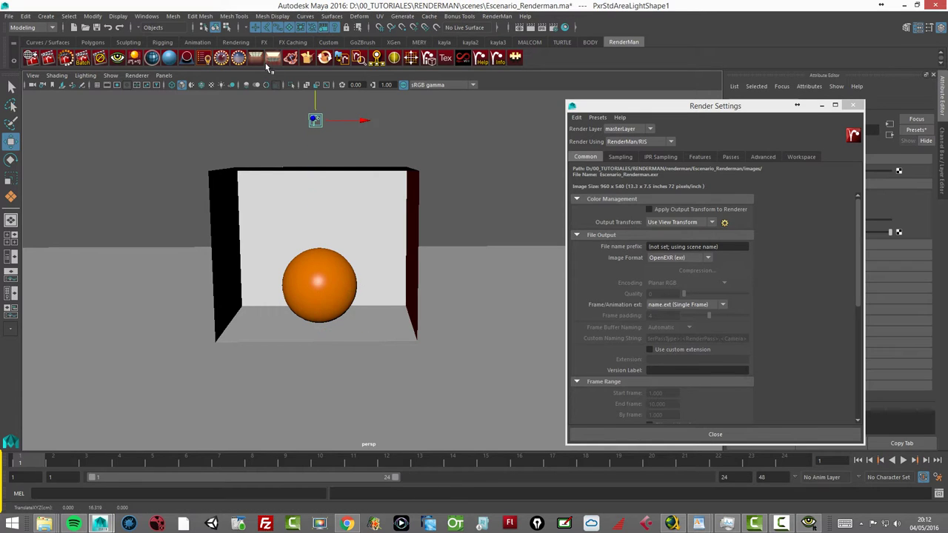
alt+right_drag(275, 137, 410, 182)
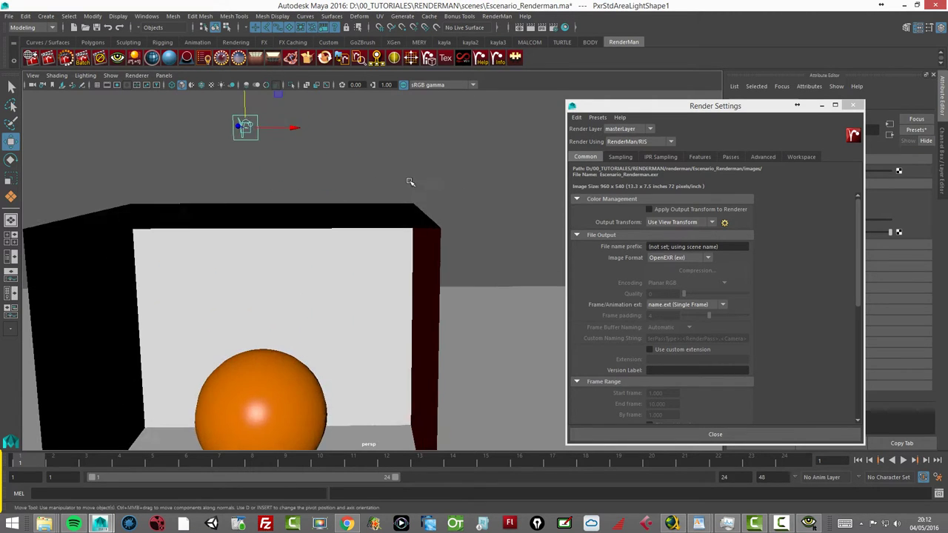
alt+drag(409, 181, 95, 205)
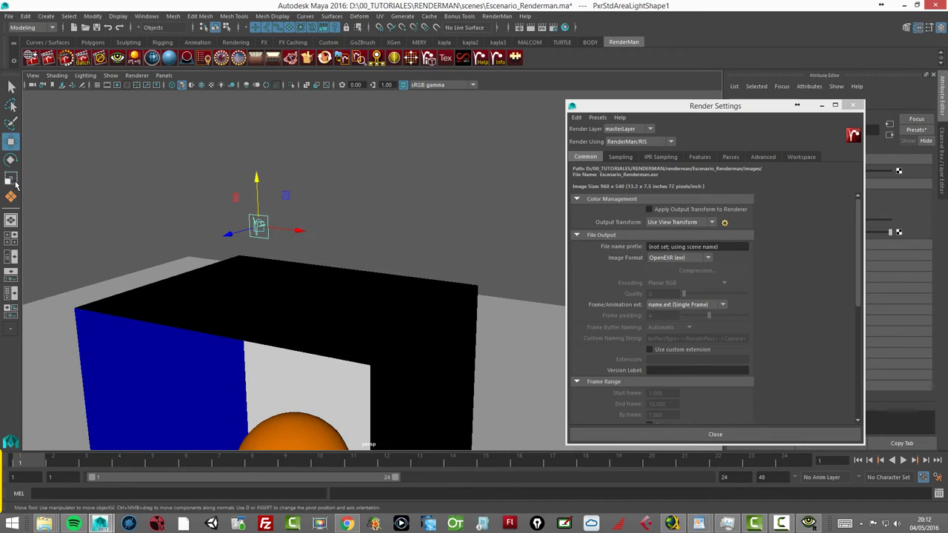
Scale the area light up uniformly to cover the box
click(13, 180)
drag(258, 225, 430, 190)
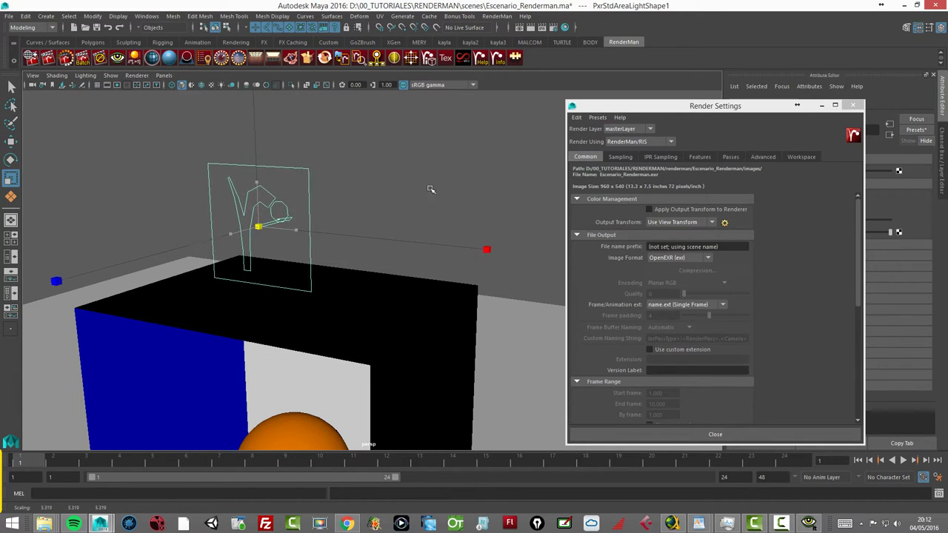
alt+drag(387, 243, 311, 189)
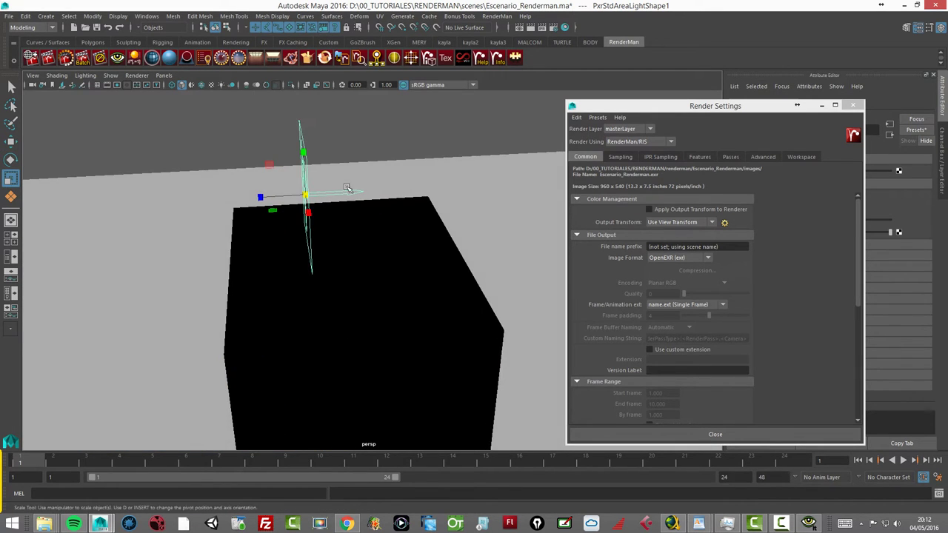
mouse_move(290, 262)
alt+mouse_down()
mouse_move(338, 237)
mouse_move(311, 249)
alt+mouse_up()
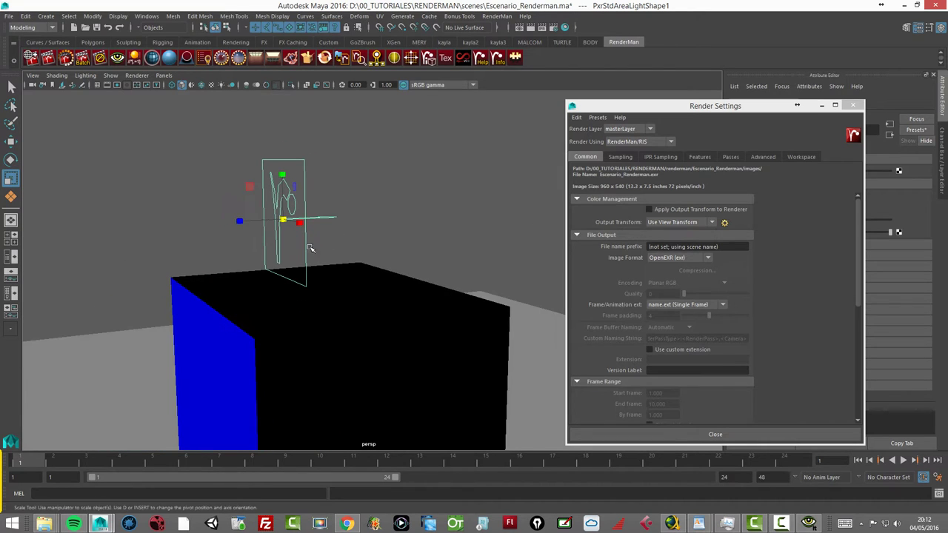
Rotate the area light -90° in X so it lies flat, then return to a frontal view
click(11, 159)
drag(248, 193, 325, 165)
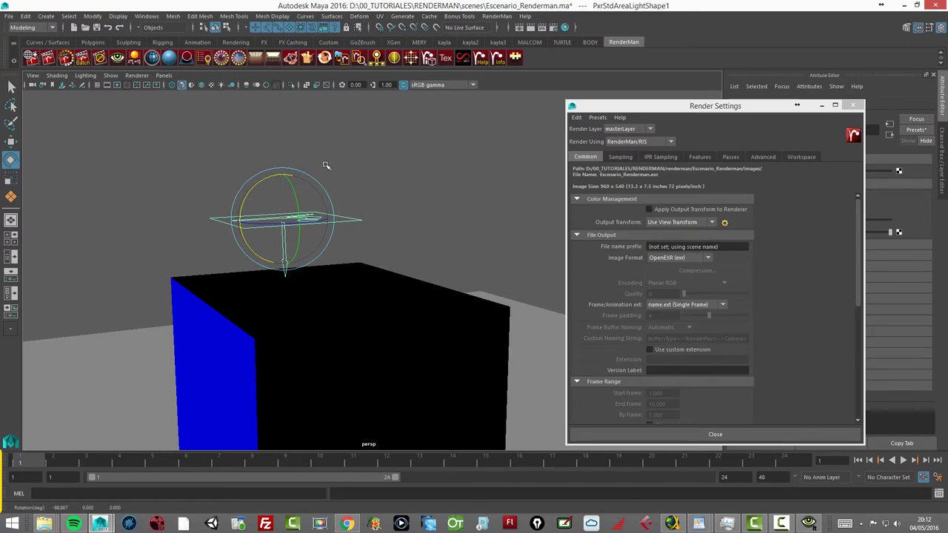
click(11, 141)
alt+drag(245, 311, 298, 277)
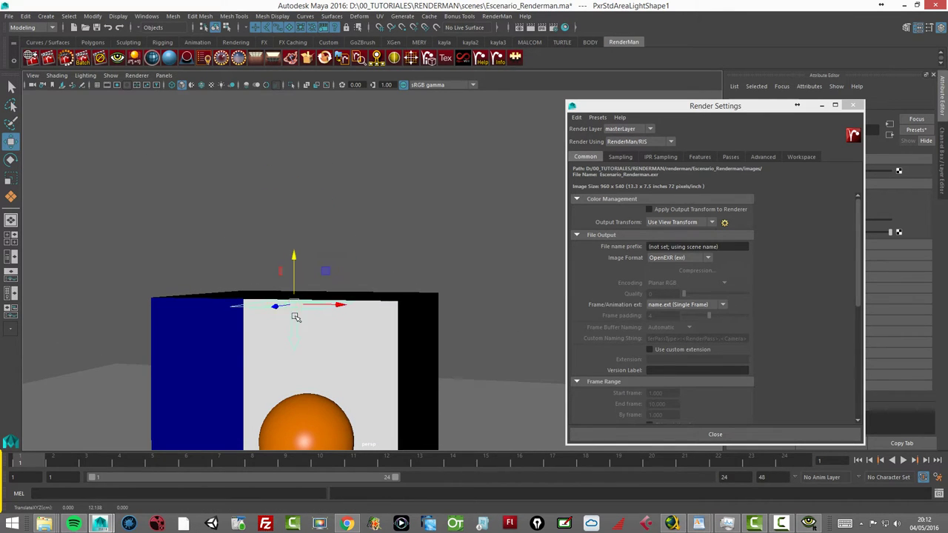
mouse_move(307, 264)
alt+mouse_down()
mouse_move(333, 304)
mouse_move(326, 322)
mouse_move(155, 328)
mouse_move(373, 380)
mouse_move(360, 281)
mouse_move(371, 317)
alt+mouse_up()
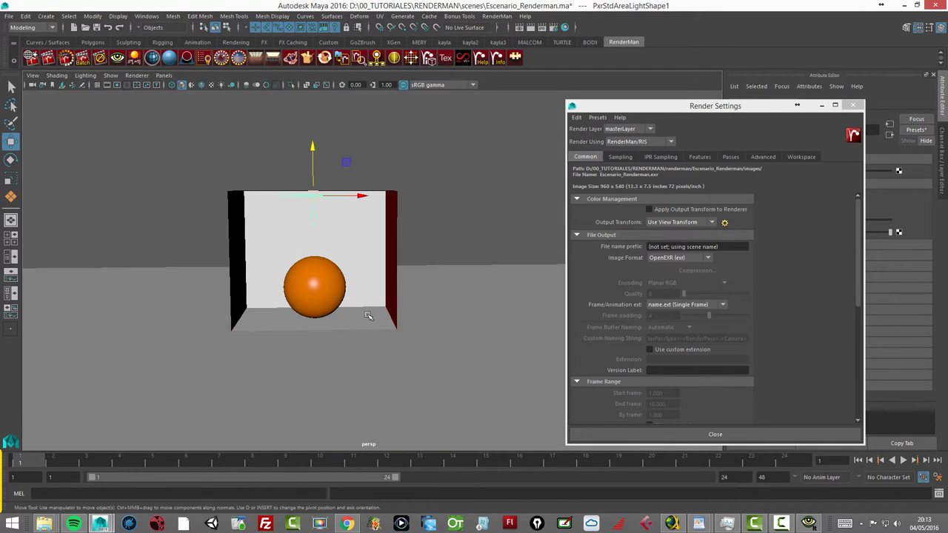
alt+right_drag(370, 317, 429, 313)
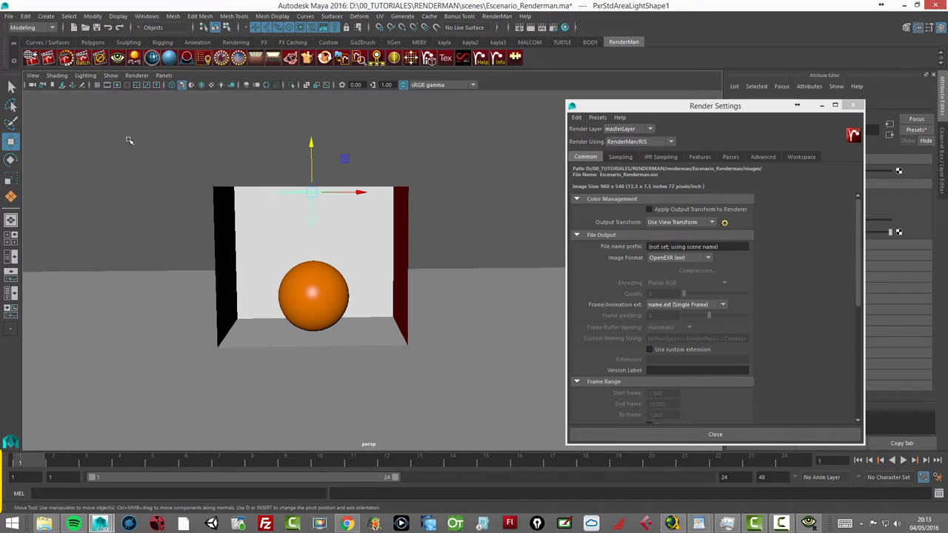
drag(696, 109, 673, 107)
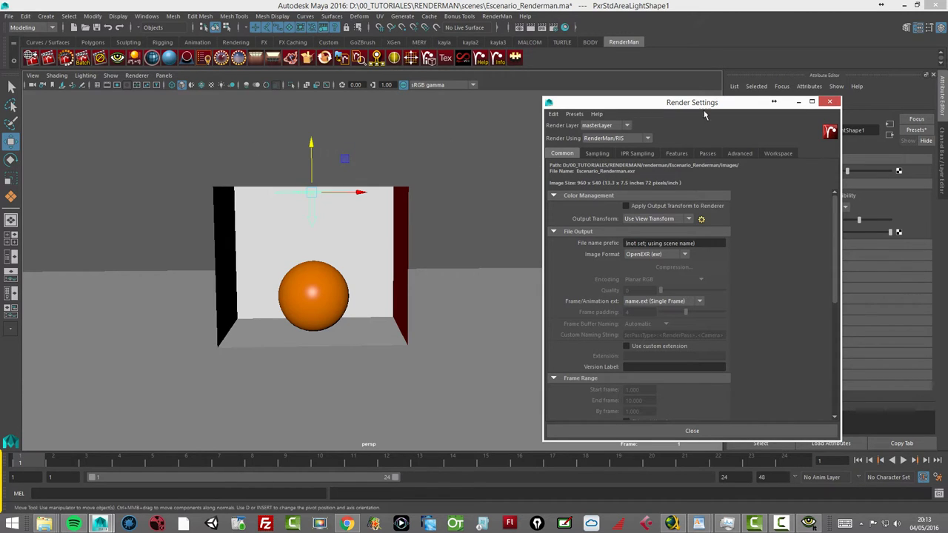
Set Max Samples to 16 in the RenderMan Sampling tab
click(602, 154)
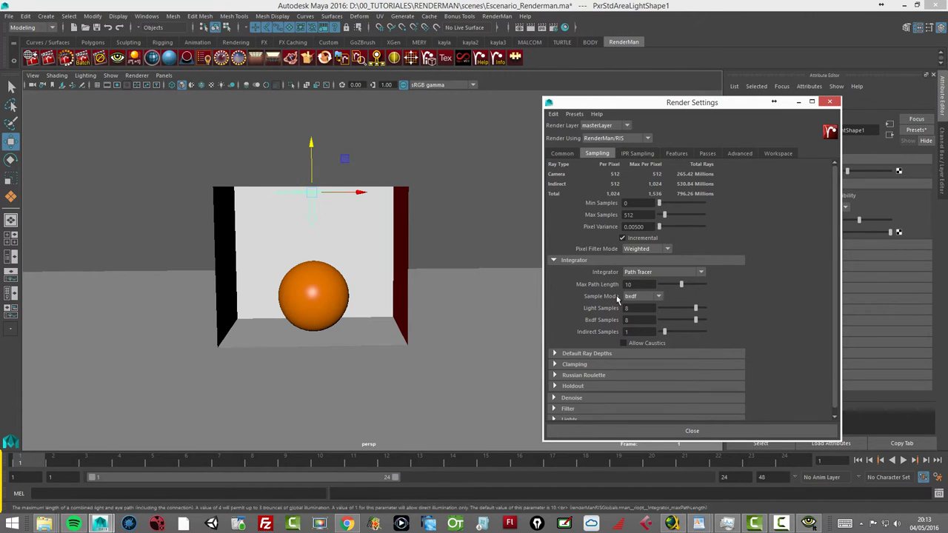
double_click(640, 215)
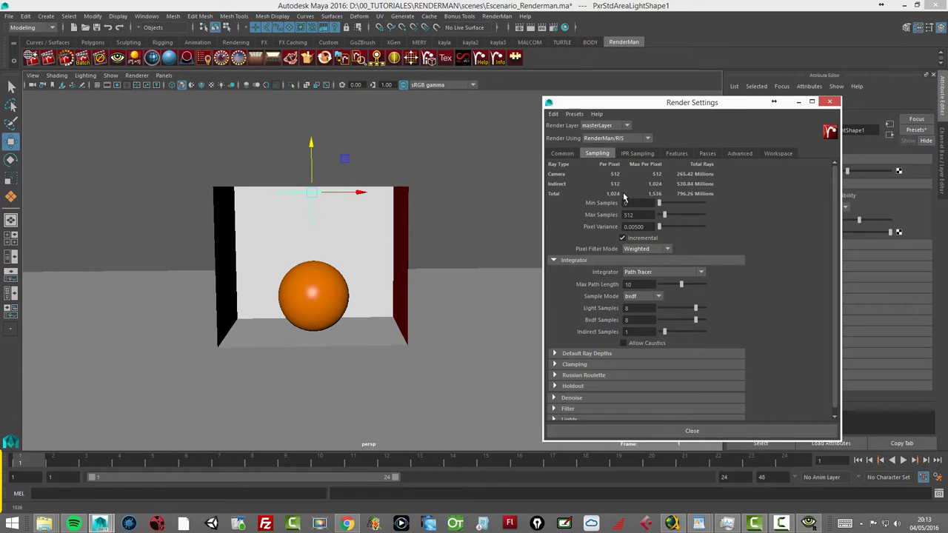
drag(632, 214, 622, 215)
text(16)
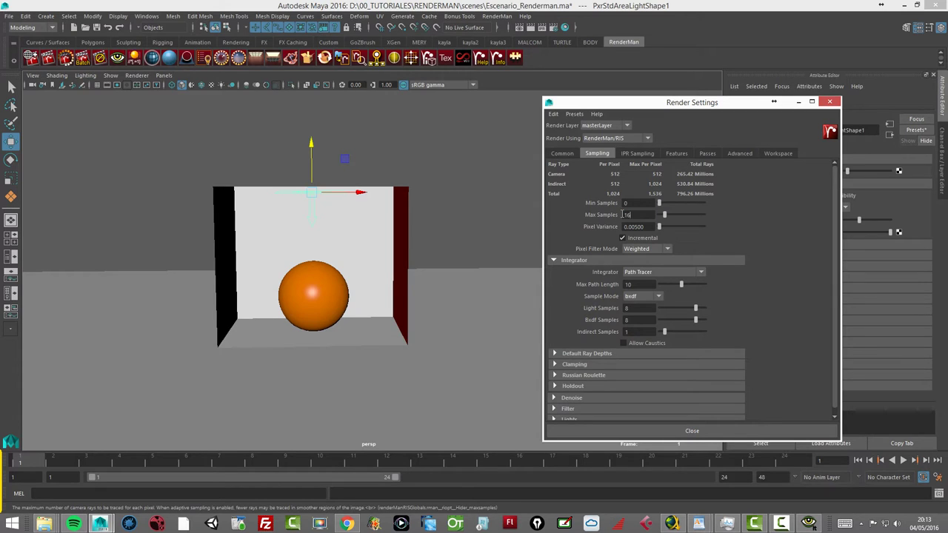
key(Return)
mouse_move(449, 197)
alt+mouse_down()
mouse_move(425, 203)
mouse_move(478, 196)
alt+mouse_up()
Show the resolution gate, frame the box and sphere closer, and render the current frame
click(124, 86)
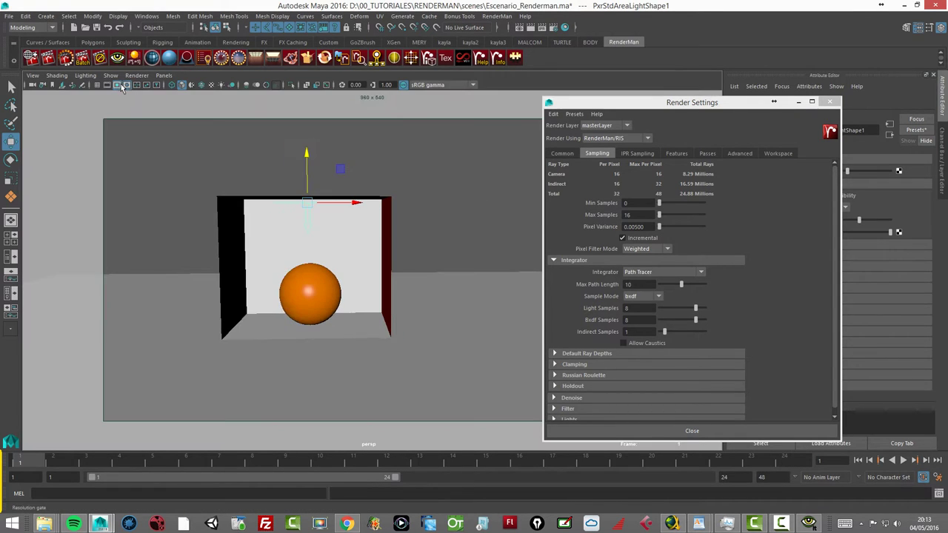
alt+right_drag(243, 216, 416, 207)
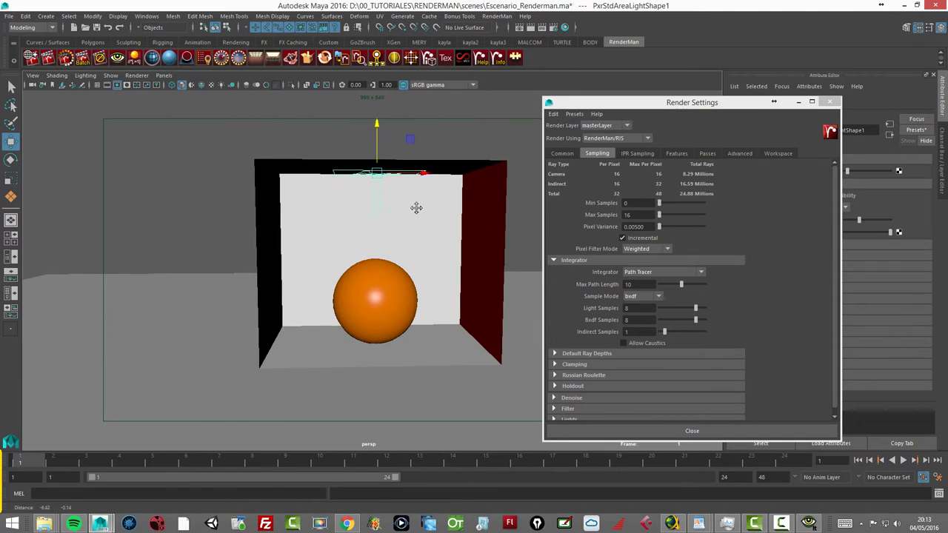
alt+drag(416, 208, 402, 237)
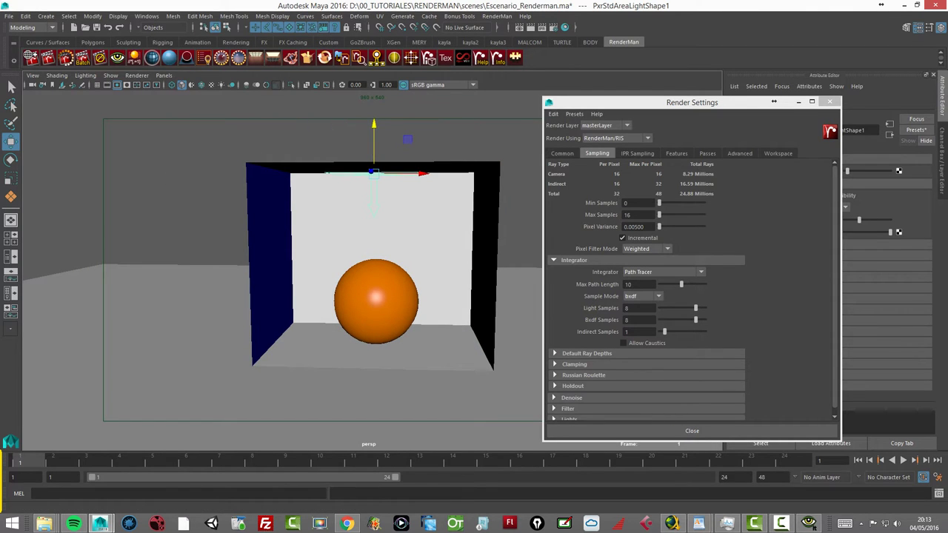
click(47, 57)
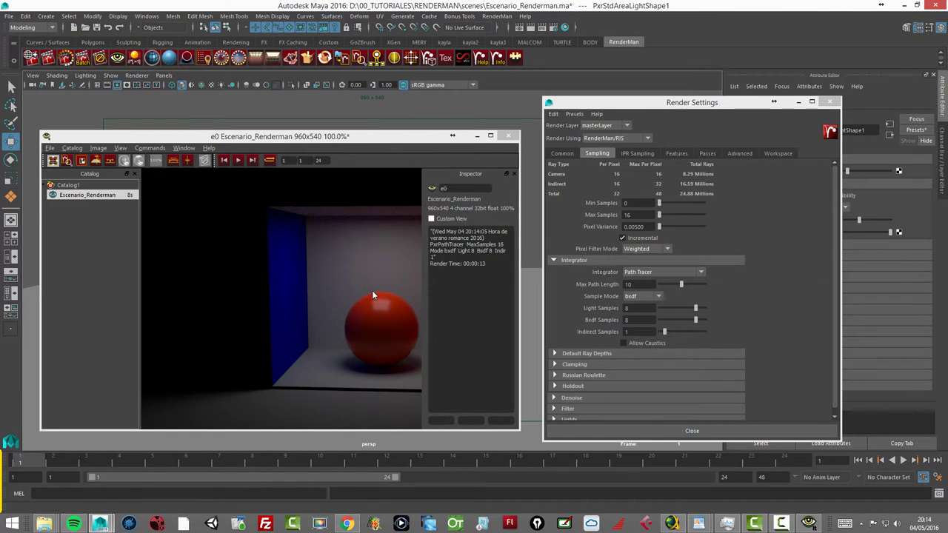
Pan and zoom the render to 95.2% so the whole room shows, and reposition the viewer
mouse_move(372, 290)
middle_down()
mouse_move(280, 280)
mouse_move(325, 301)
middle_up()
scroll(280, 281, down, 3)
scroll(280, 285, up, 1)
scroll(308, 285, up, 2)
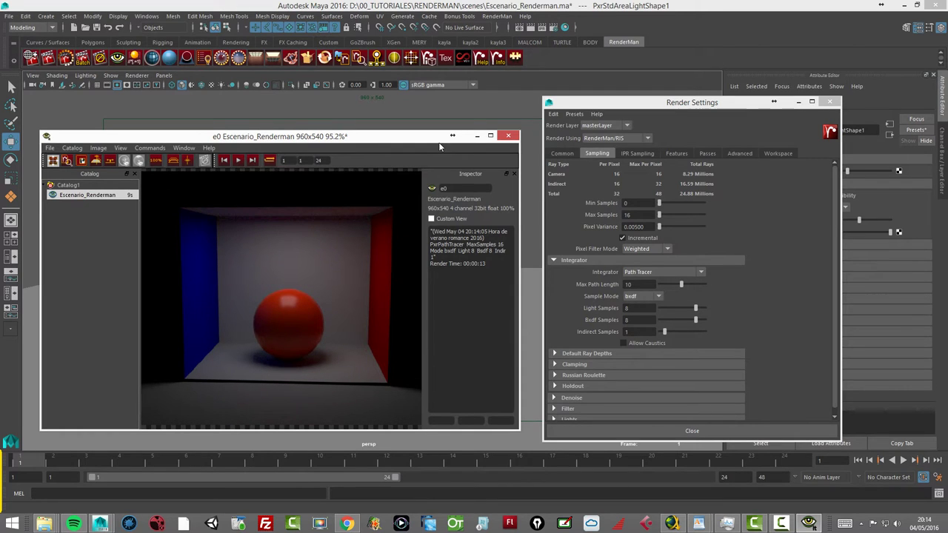
drag(414, 140, 416, 137)
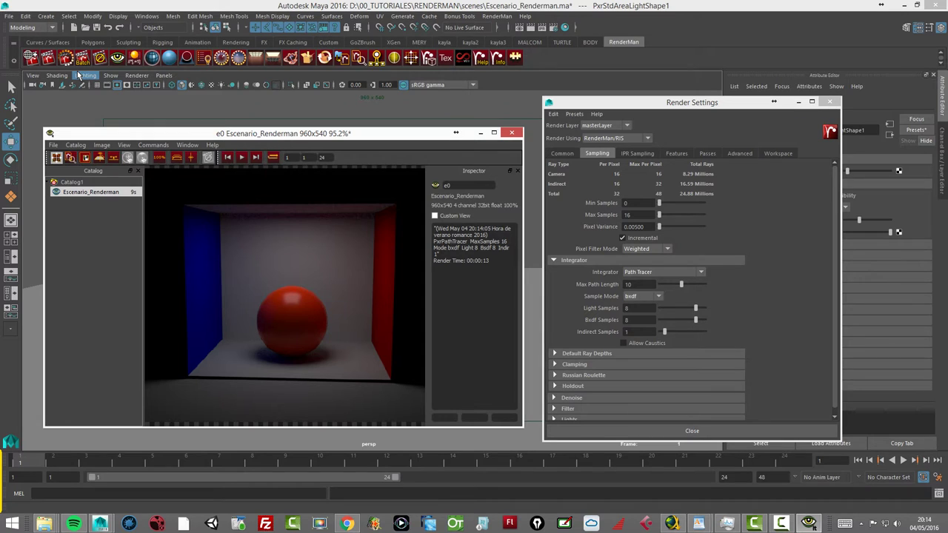
drag(150, 136, 149, 126)
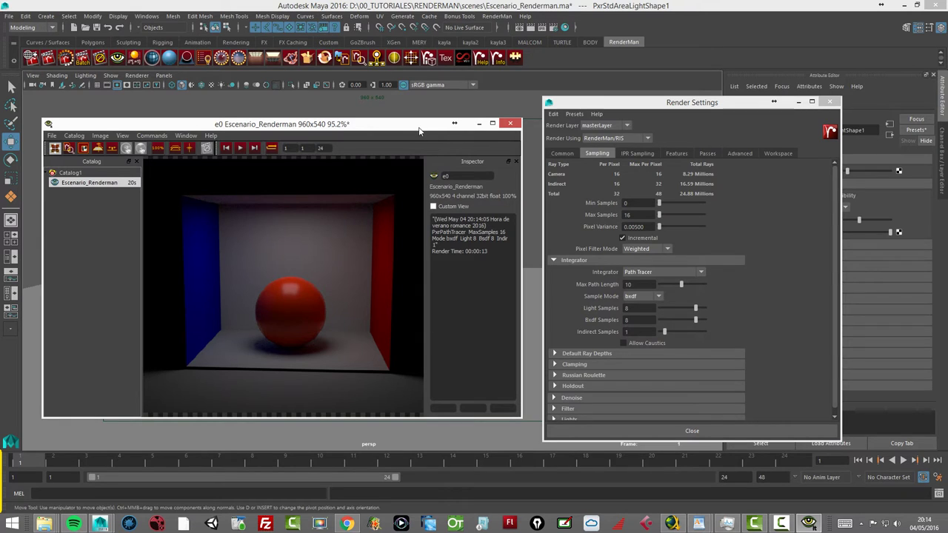
drag(419, 131, 420, 136)
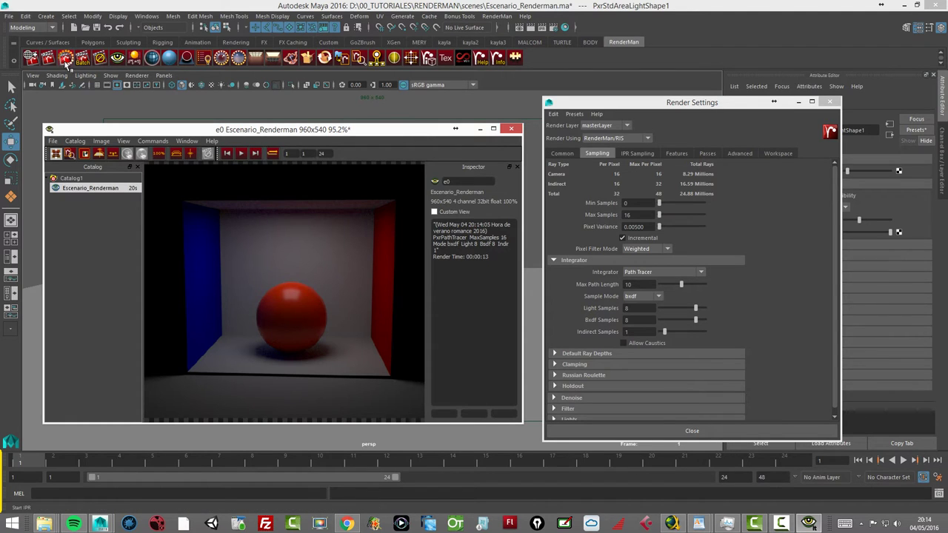
Show the IPR Sampling settings and start an interactive re-render, catalogued as 'rerender', beside the first render
click(636, 154)
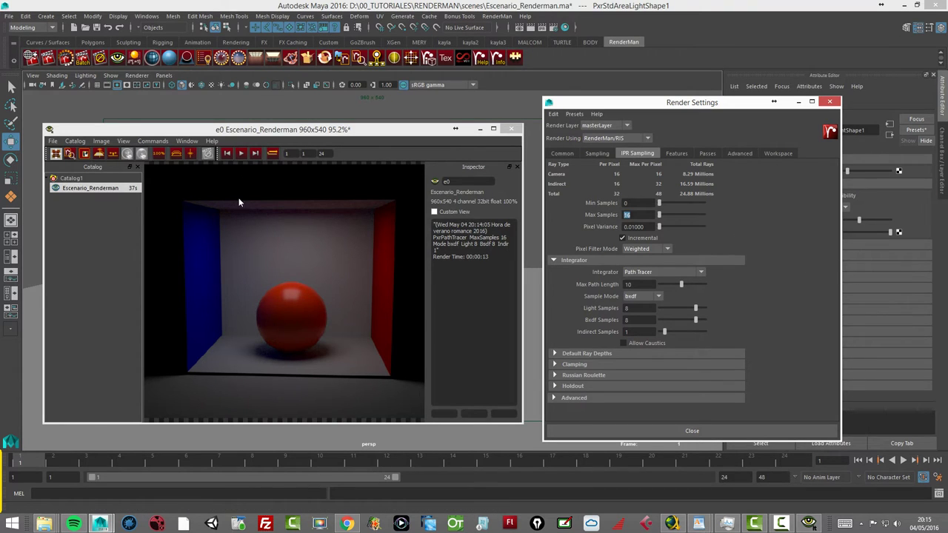
drag(285, 131, 280, 131)
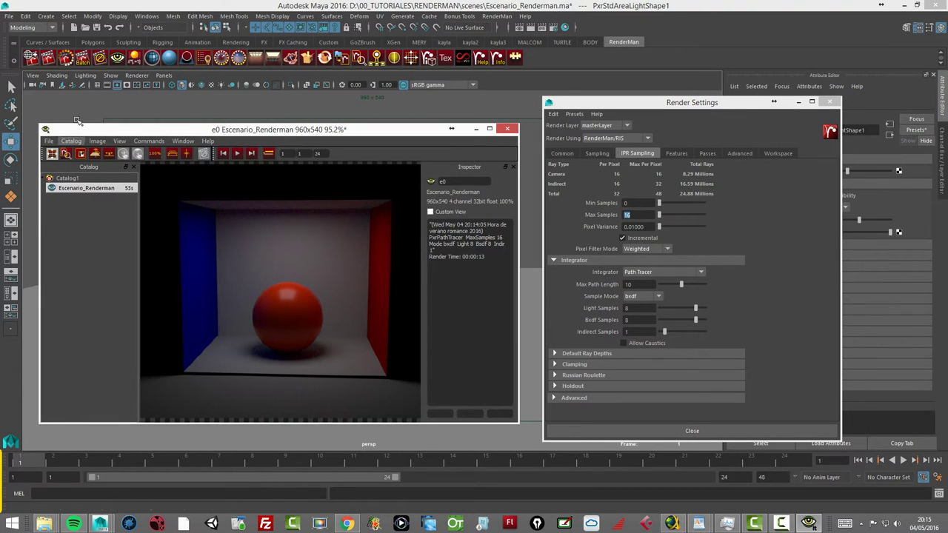
click(66, 60)
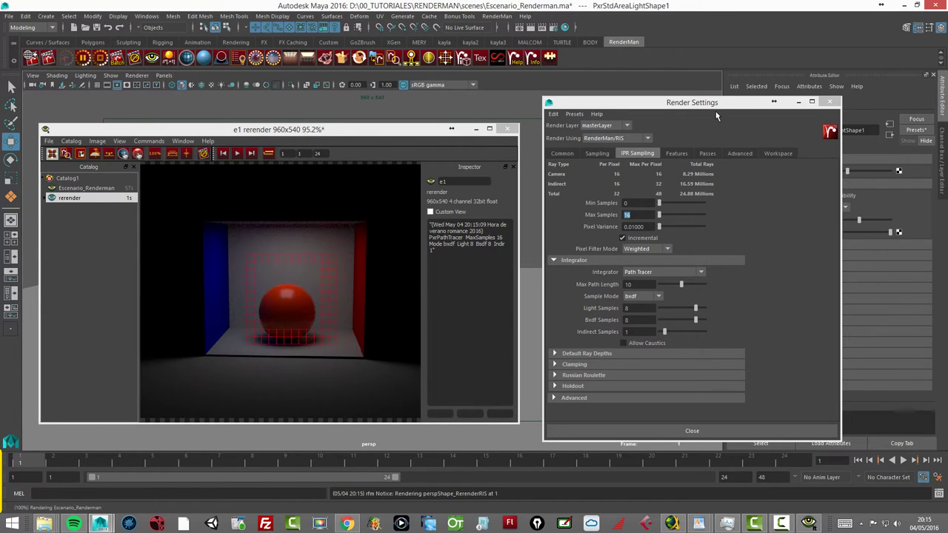
Move Render Settings and the render viewer aside and orbit to a side view of the box
drag(715, 115, 947, 115)
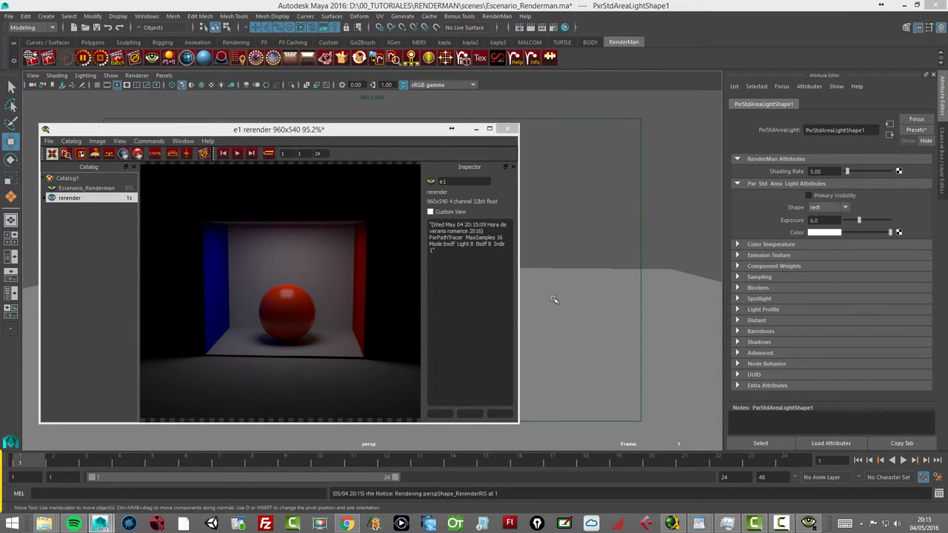
drag(374, 131, 709, 128)
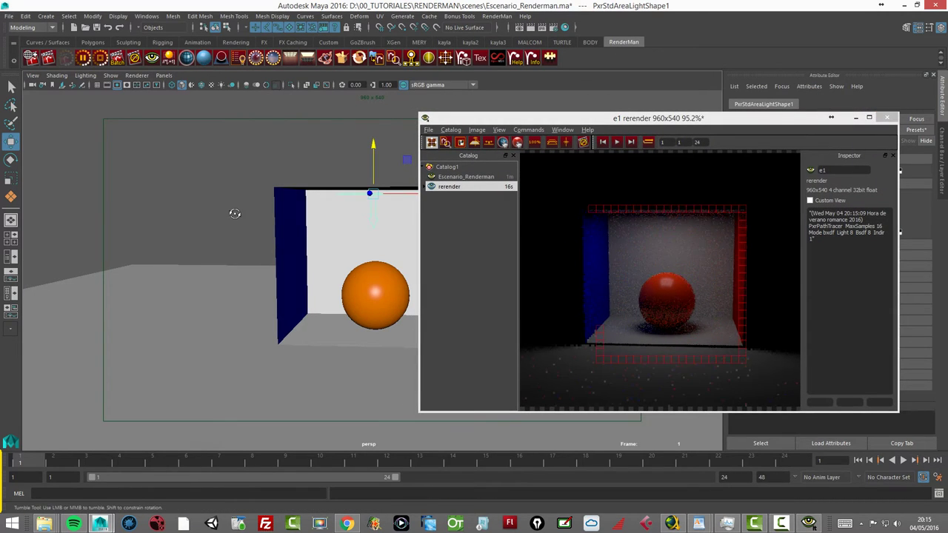
alt+drag(232, 212, 215, 212)
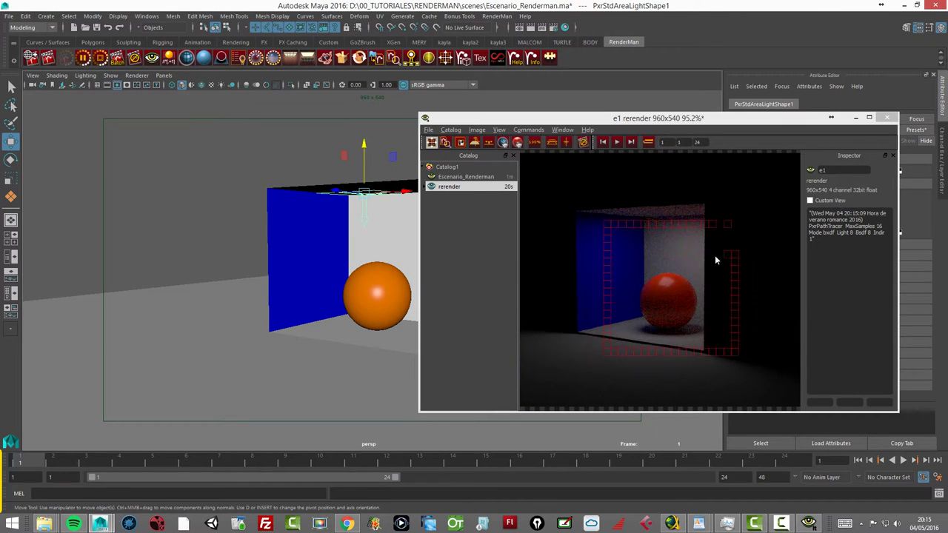
alt+drag(299, 169, 299, 174)
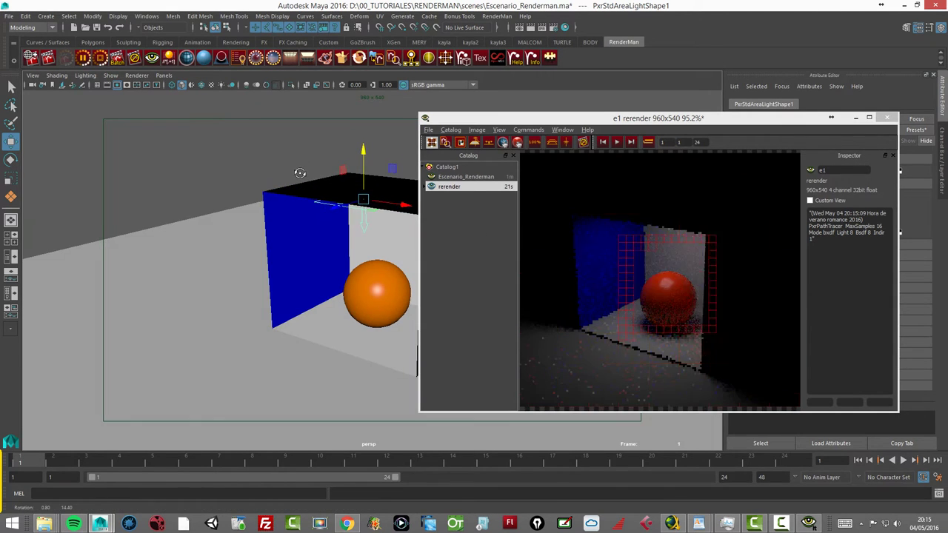
Put the area light back low near the blue wall and tilt it about −45° into the box
key(ctrl+z)
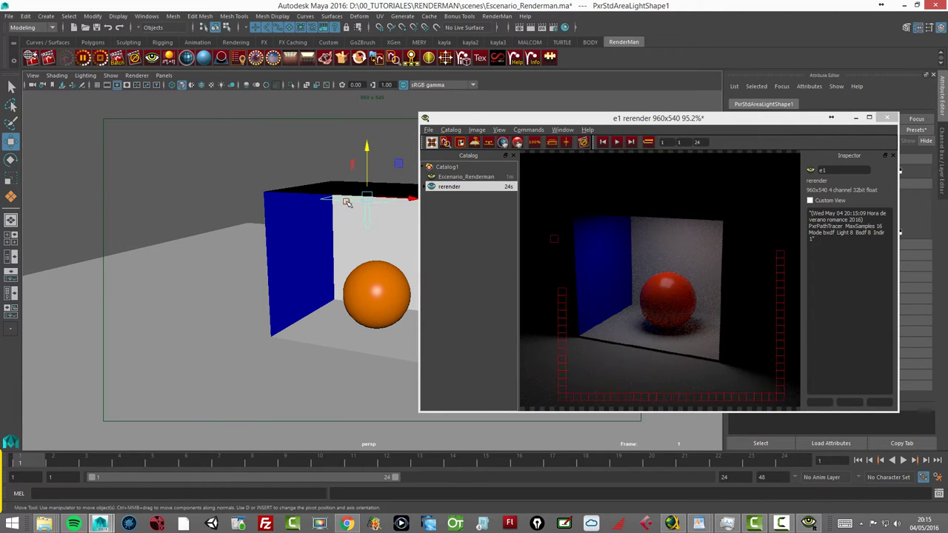
key(ctrl+z)
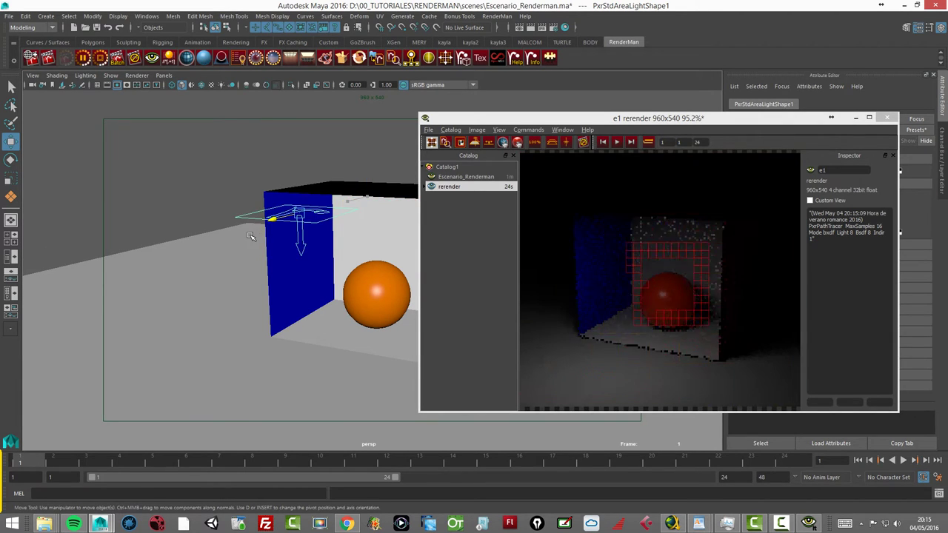
key(e)
drag(222, 213, 258, 238)
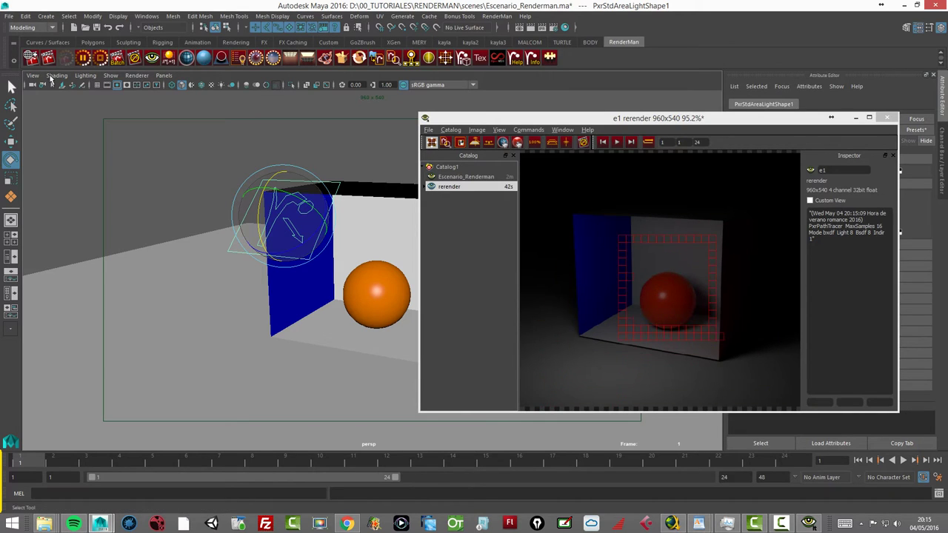
Stop the IPR re-render and reopen Render Settings with the image viewer placed beside it
click(103, 59)
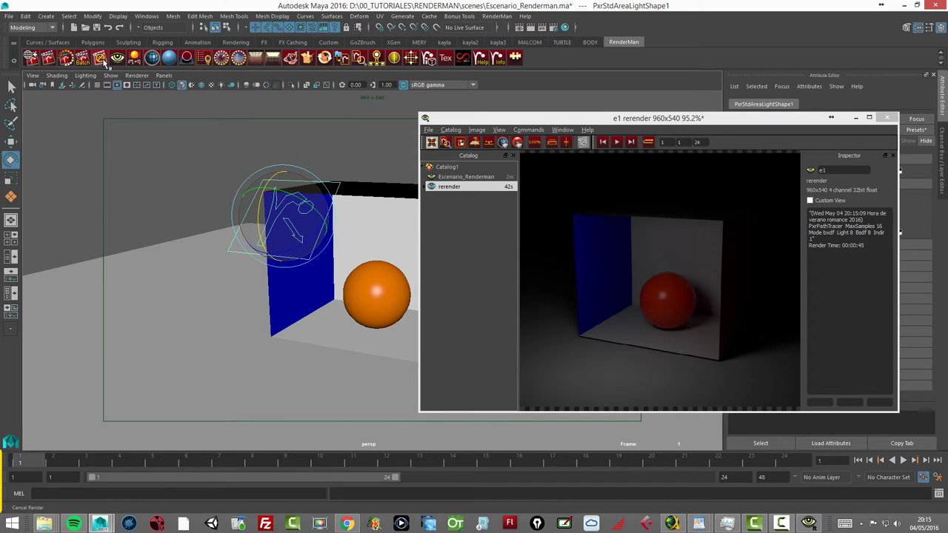
mouse_move(241, 266)
alt+mouse_down()
mouse_move(289, 263)
mouse_move(231, 277)
alt+mouse_up()
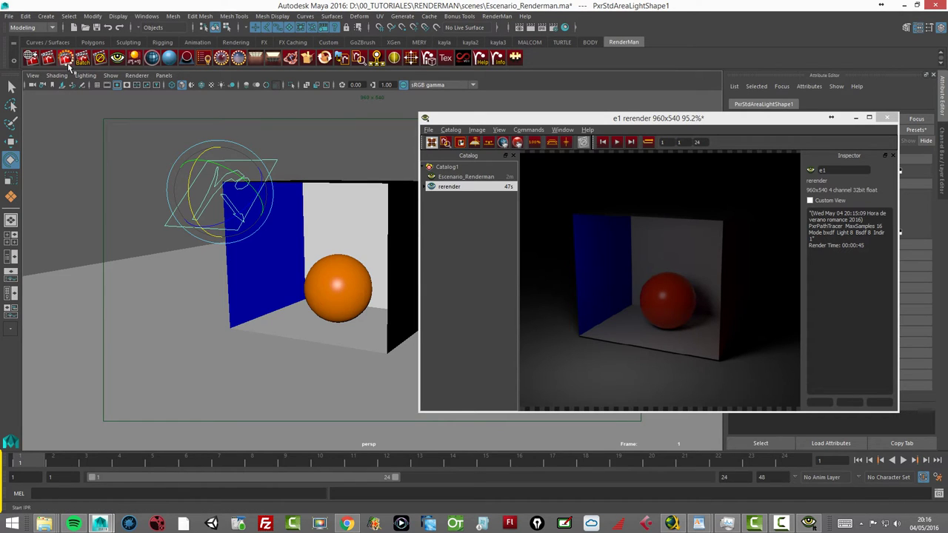
drag(616, 119, 439, 124)
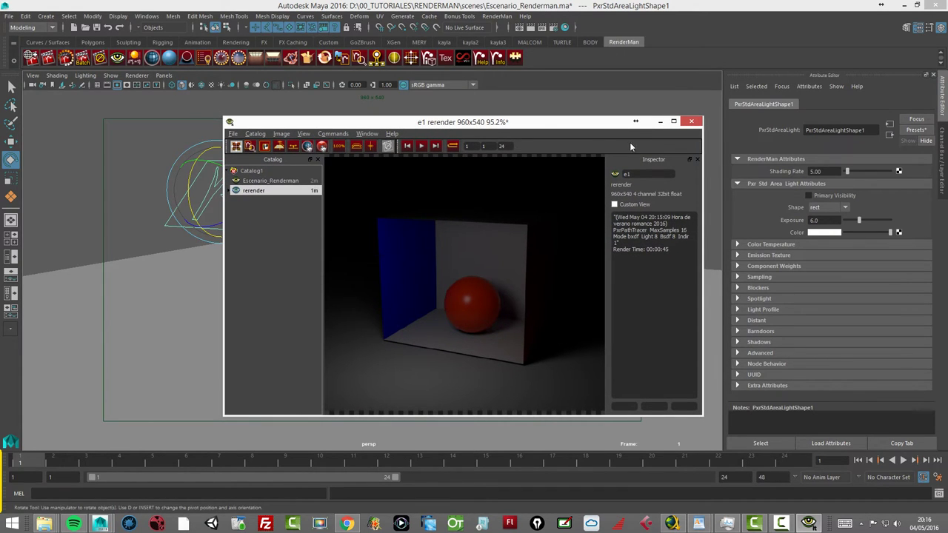
drag(529, 131, 539, 128)
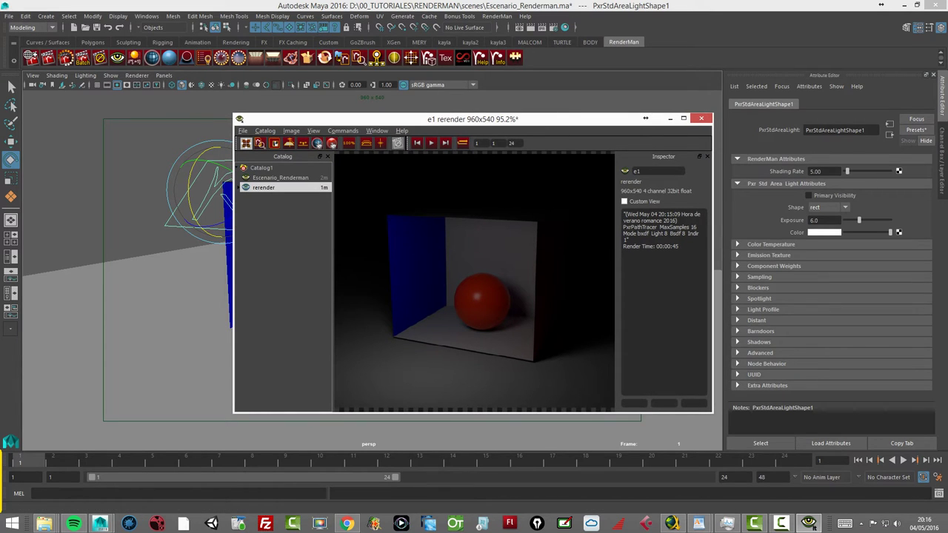
click(317, 143)
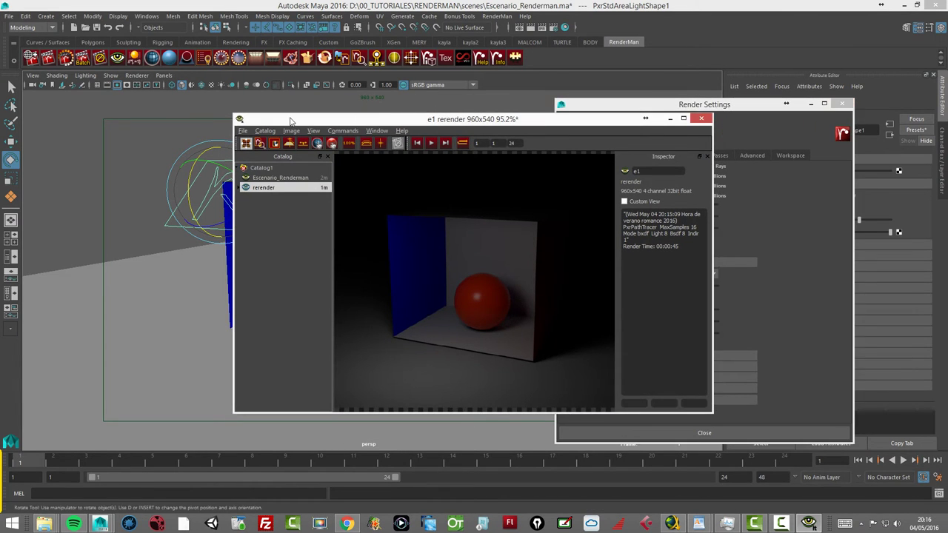
drag(532, 128, 357, 116)
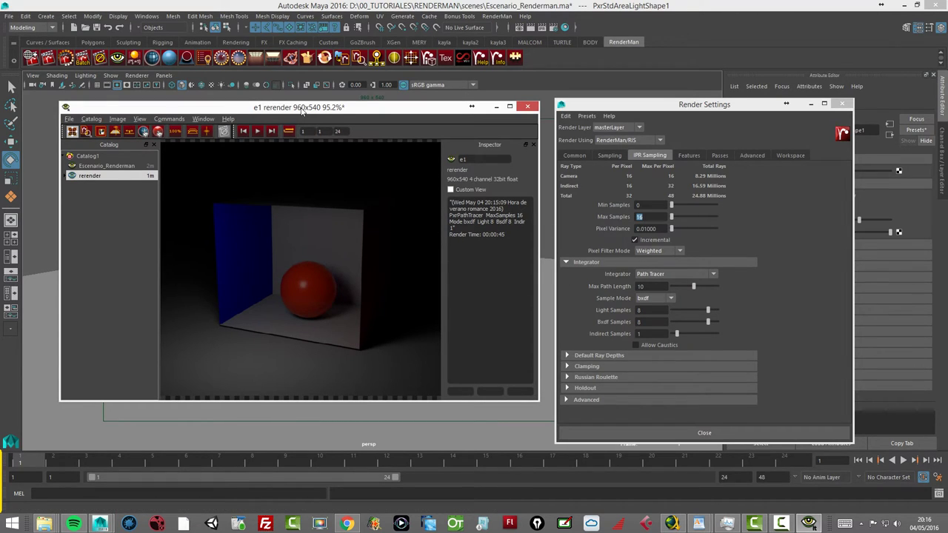
Compare the dark re-render with the first, brighter Escenario_Renderman render in the catalog
click(89, 169)
click(88, 176)
click(90, 167)
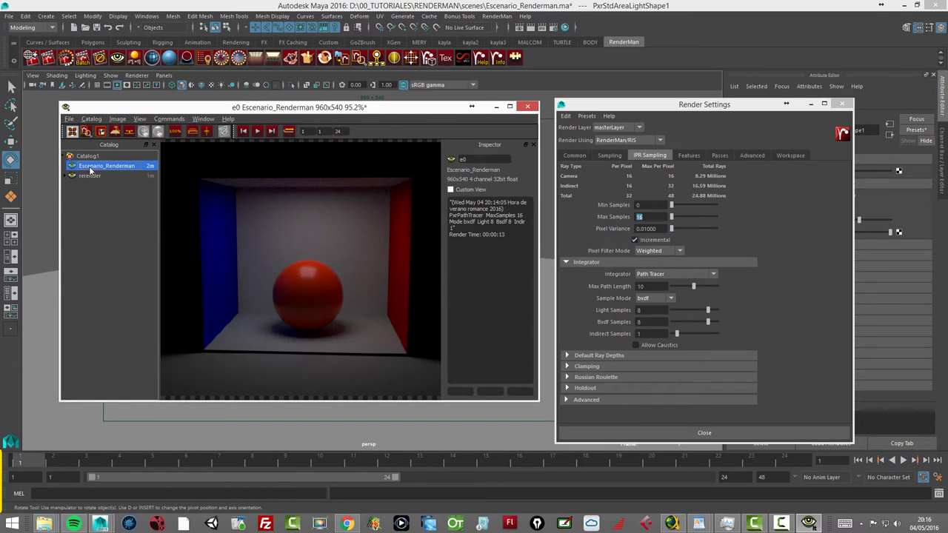
Export the Escenario_Renderman render as the PNG file Cubo_Esfera.png
click(70, 119)
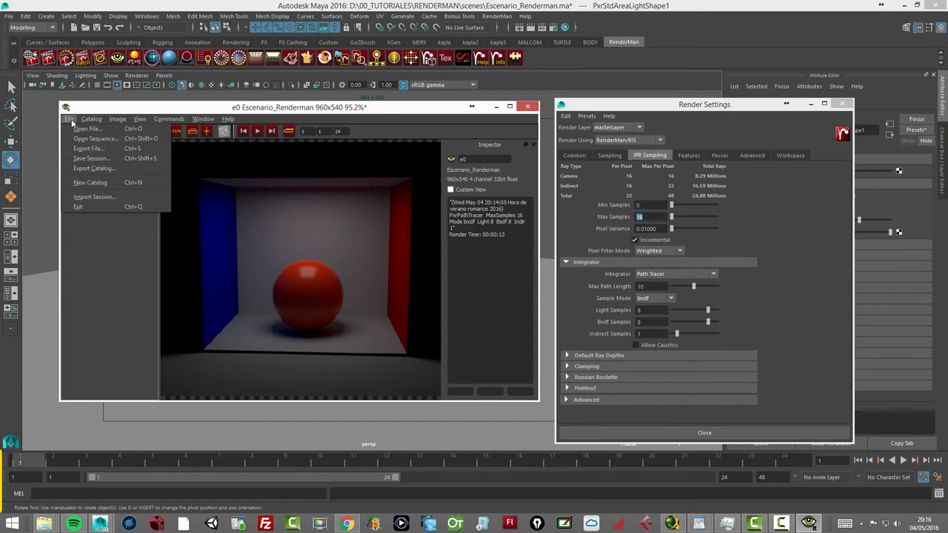
click(101, 152)
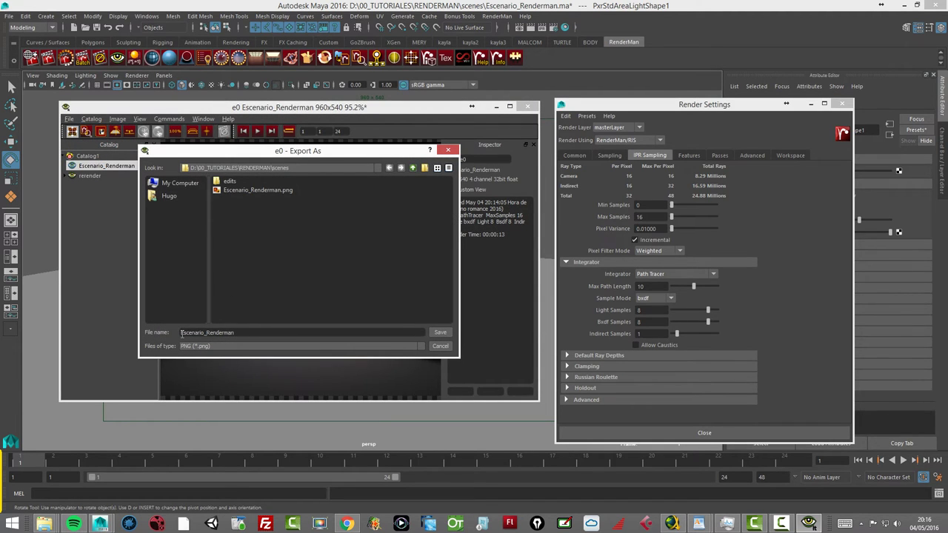
drag(182, 334, 398, 347)
text(c)
click(438, 331)
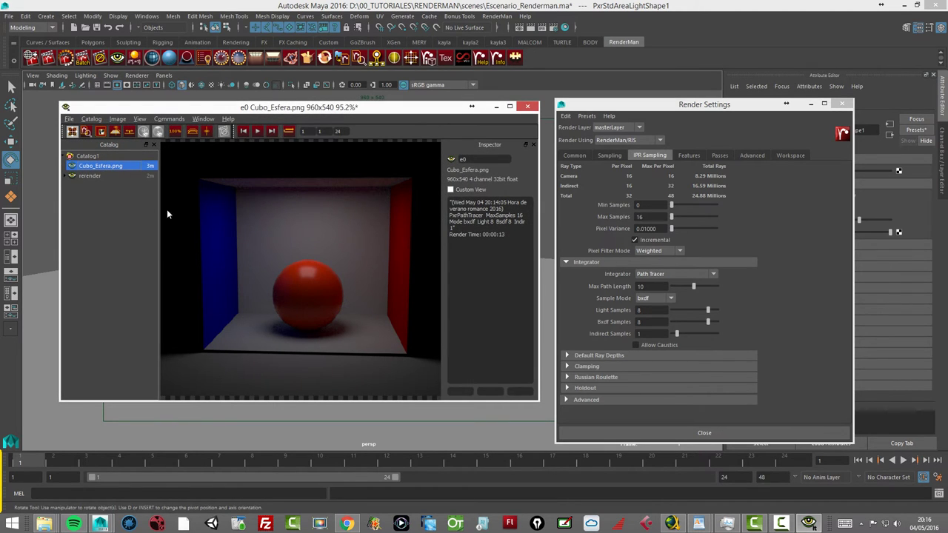
Export the same render again as Cubo_Esfera.exr in OpenEXR Half format, then nudge the viewer left
click(66, 118)
click(88, 148)
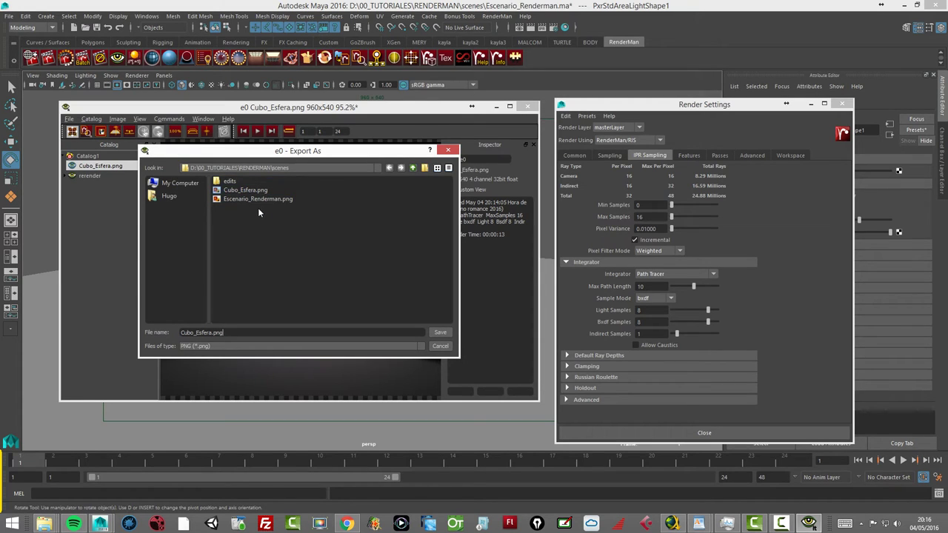
click(214, 346)
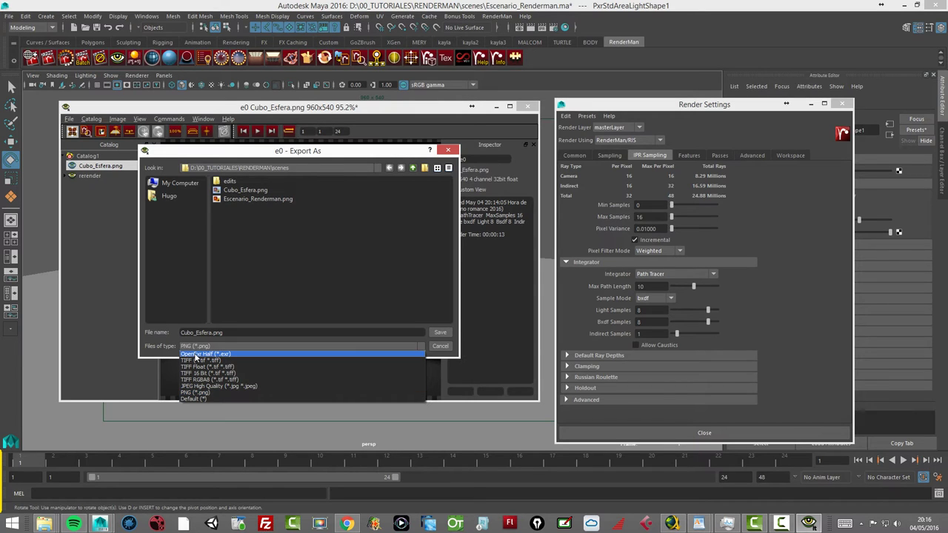
click(196, 356)
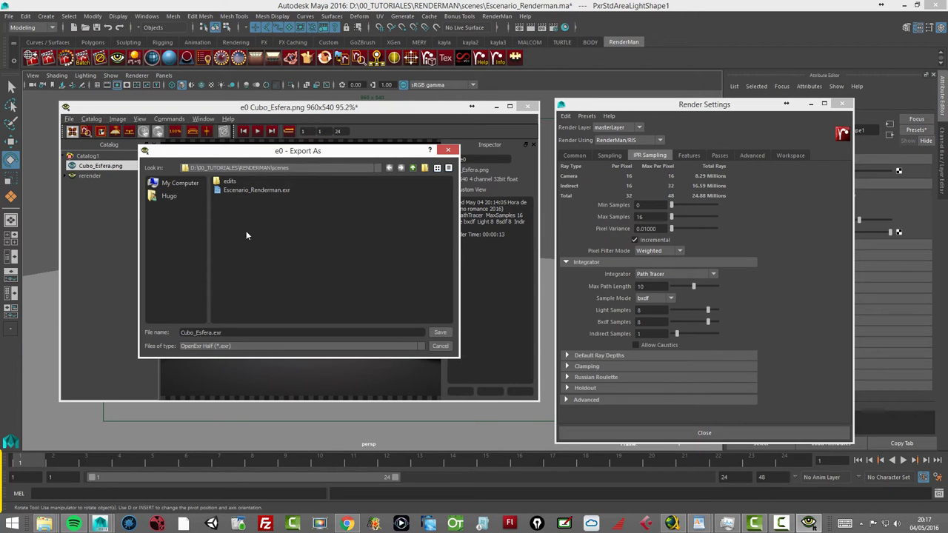
click(441, 334)
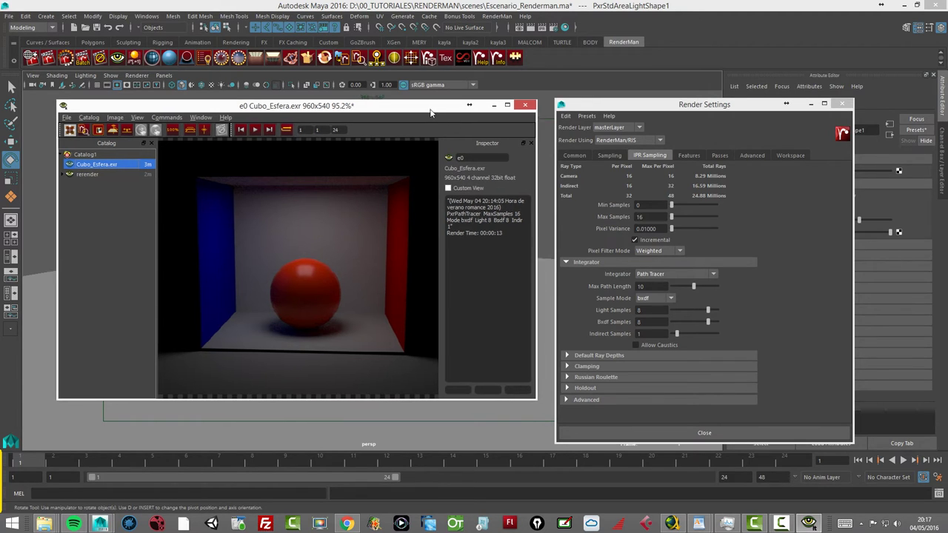
drag(437, 107, 416, 102)
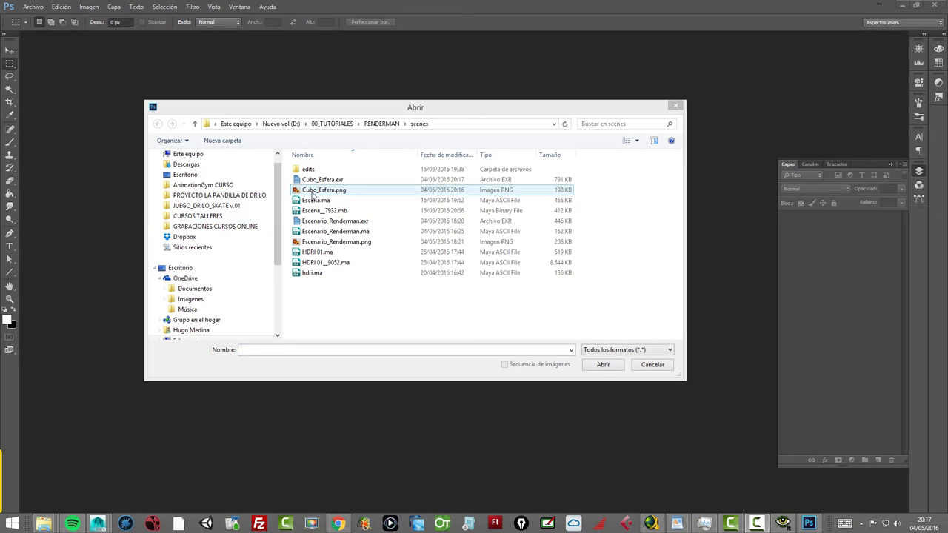
Select Cubo_Esfera.png and Cubo_Esfera.exr, open them together, and accept the OpenEXR read options
click(320, 190)
ctrl+click(317, 181)
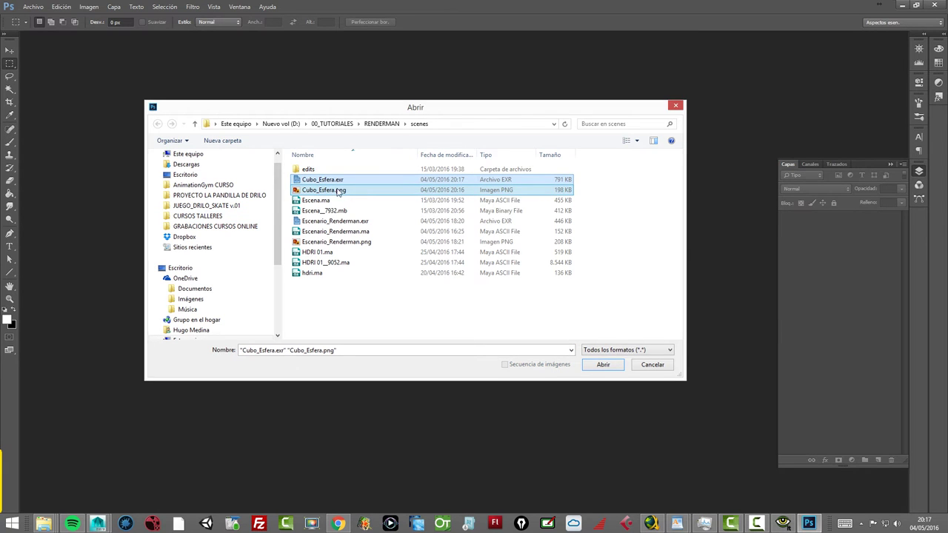
click(604, 364)
click(511, 175)
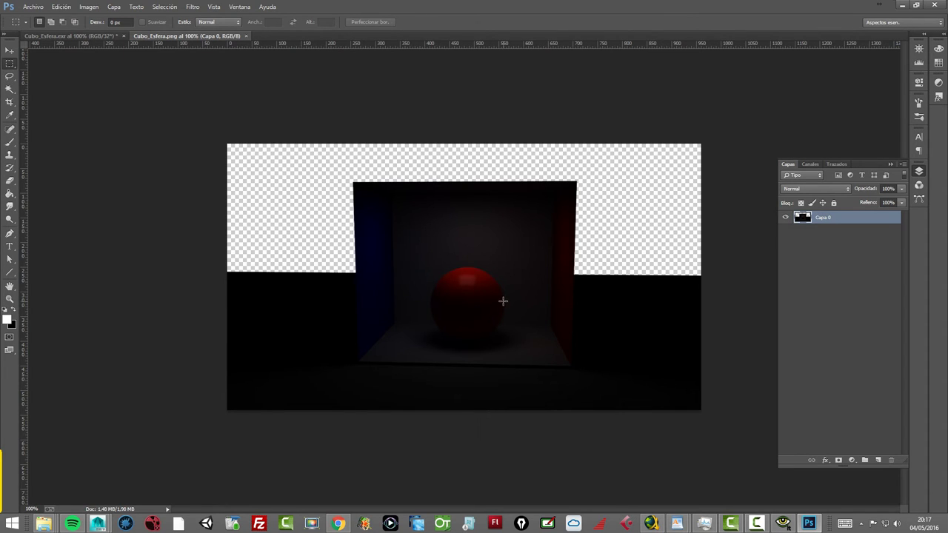
In Cubo_Esfera.exr, toggle the Alfa 1 channel mask on and off, then return to Layers
click(111, 35)
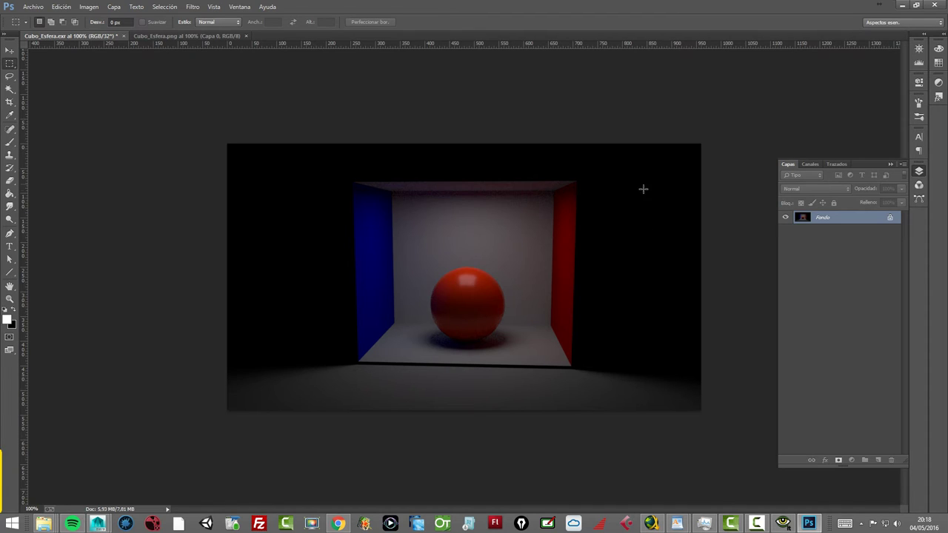
click(810, 164)
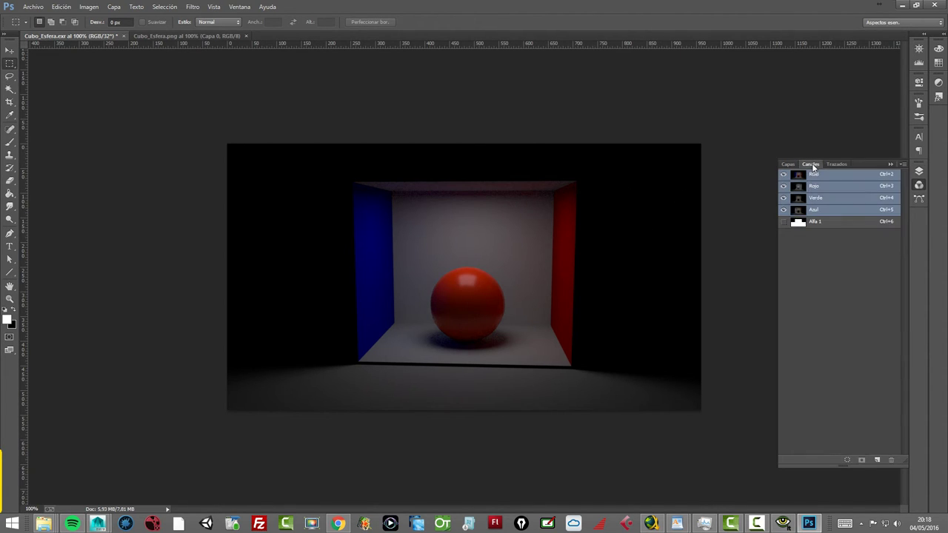
click(784, 222)
click(785, 222)
click(784, 222)
click(784, 222)
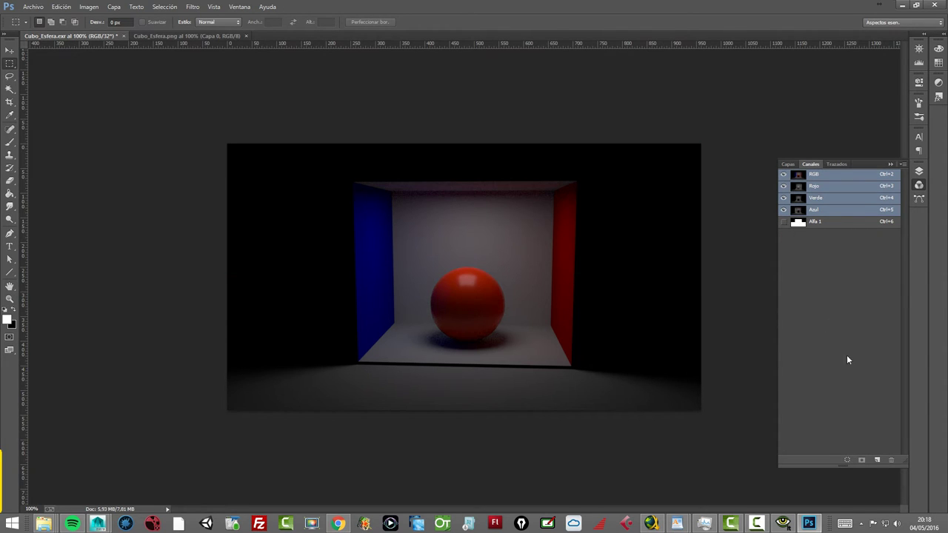
click(788, 164)
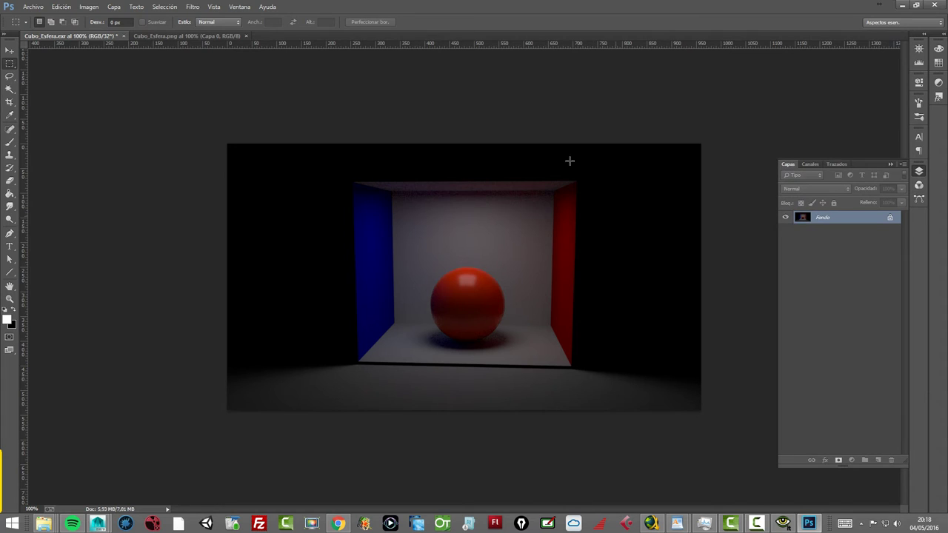
Compare the EXR with the RenderMan viewer and the PNG document, then return to Cubo_Esfera.exr
click(782, 524)
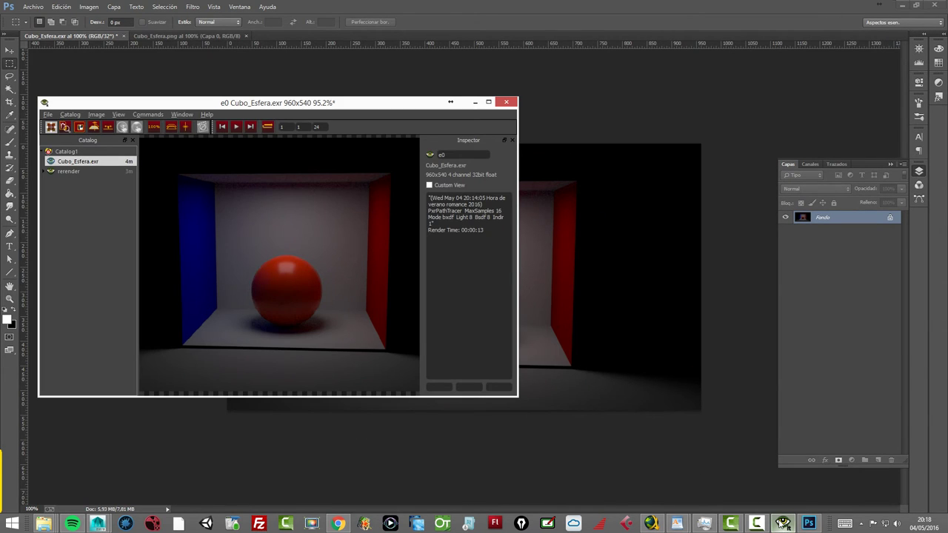
click(782, 523)
click(190, 36)
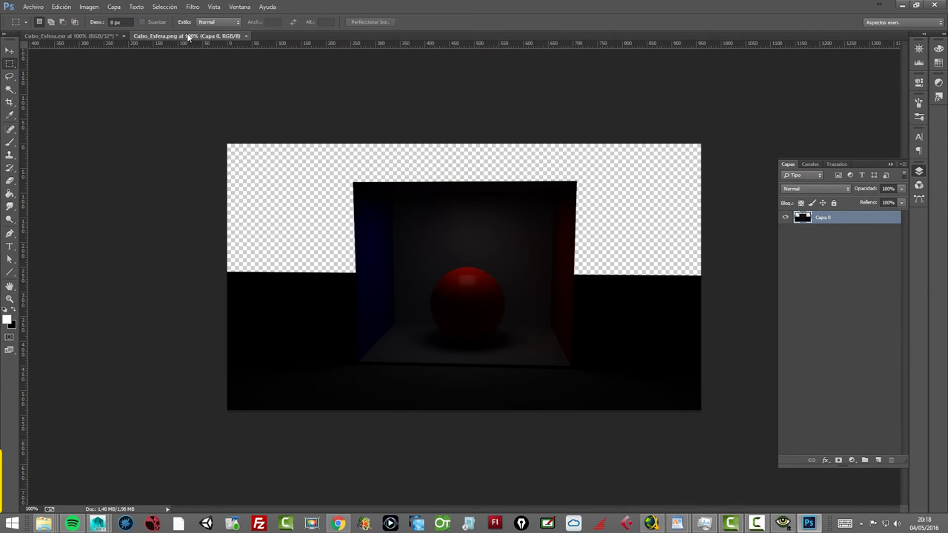
click(109, 34)
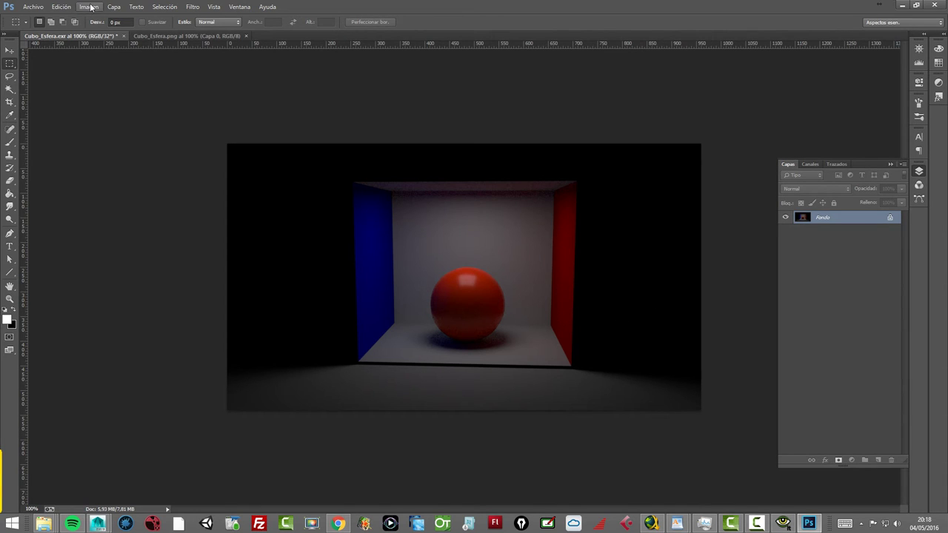
Convert the EXR to 8 bits per channel using the Exposición y gamma toning method
click(90, 6)
mouse_move(94, 17)
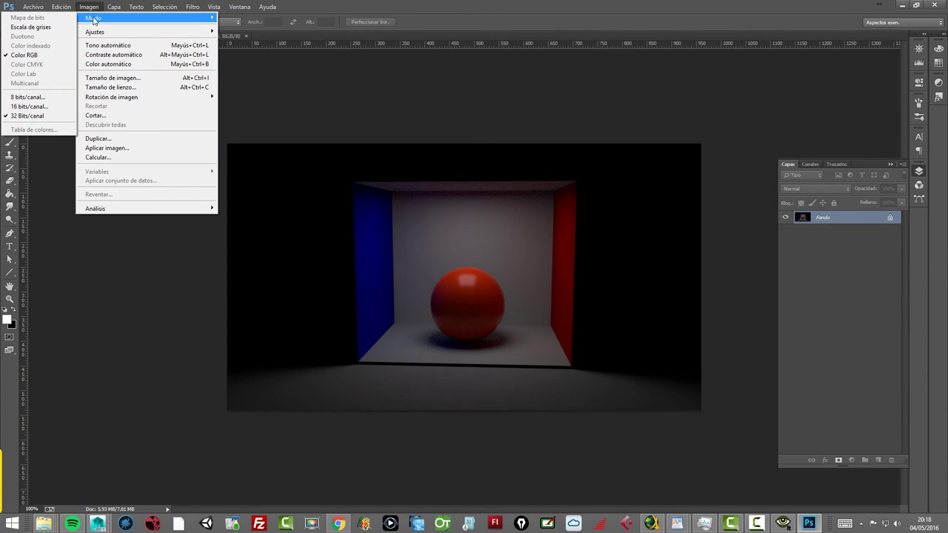
click(37, 98)
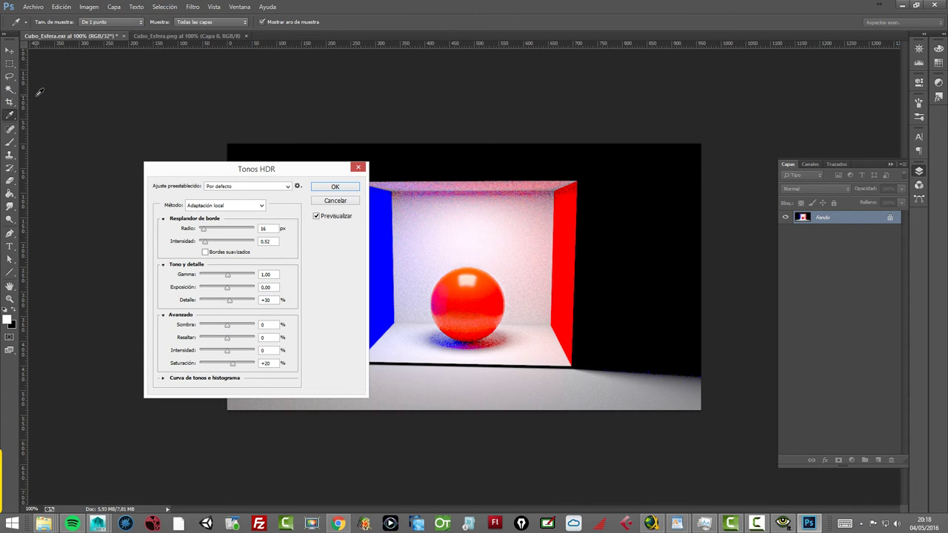
drag(181, 171, 83, 72)
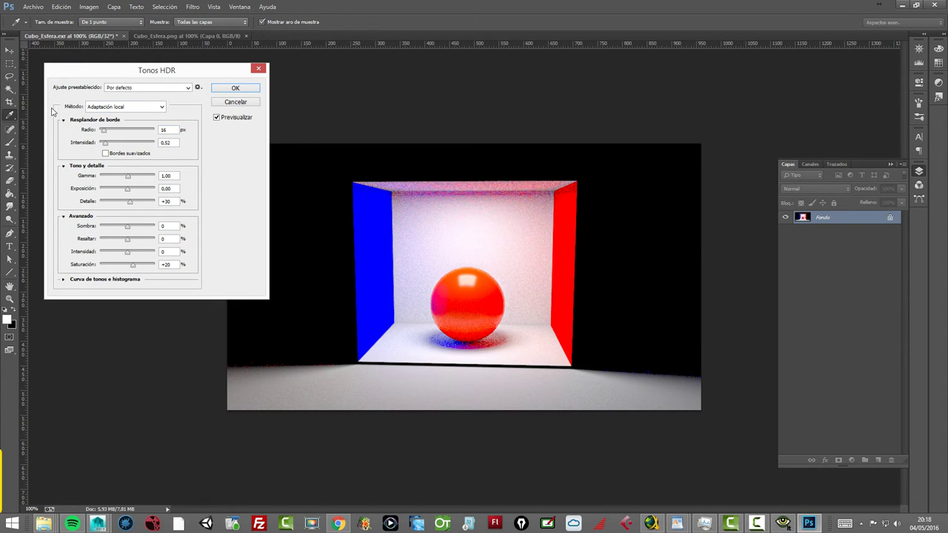
click(94, 112)
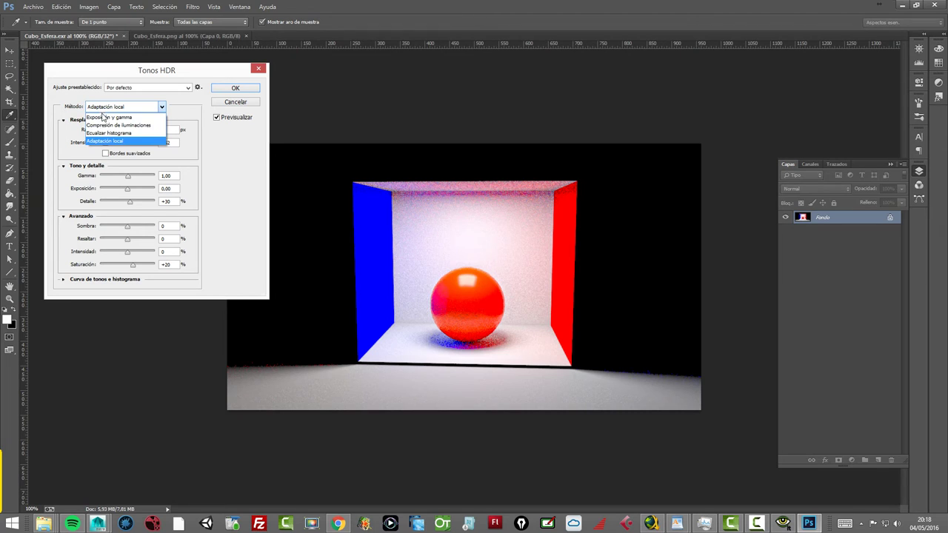
click(92, 117)
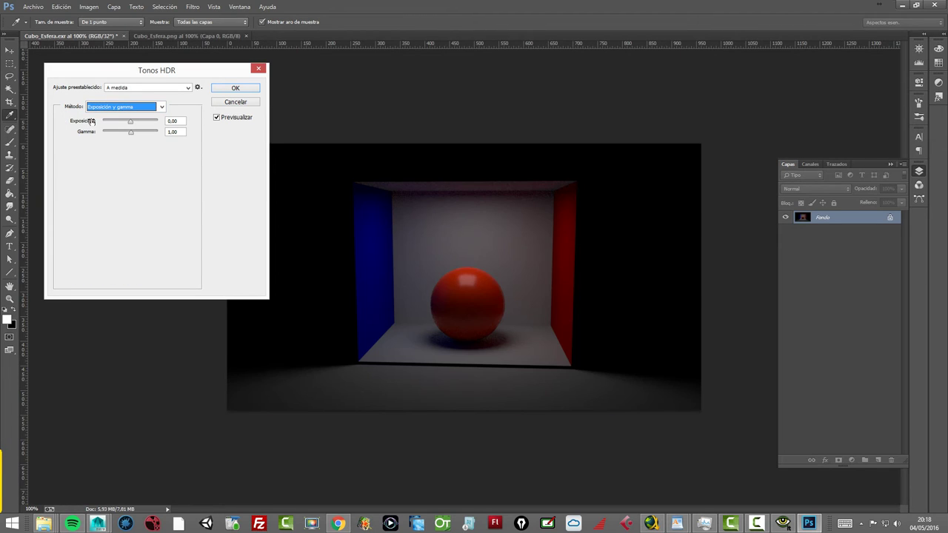
click(232, 87)
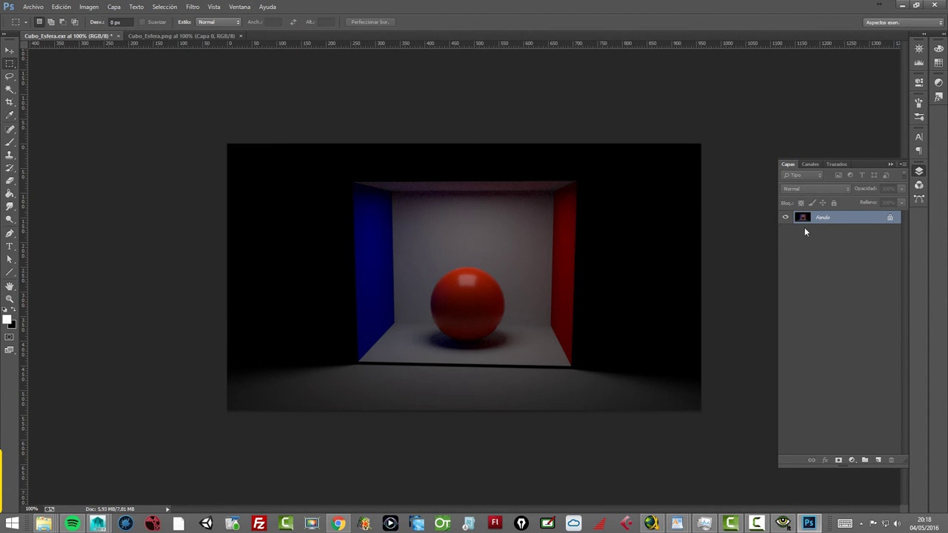
Turn the locked Fondo background into the editable layer Capa 0
double_click(890, 219)
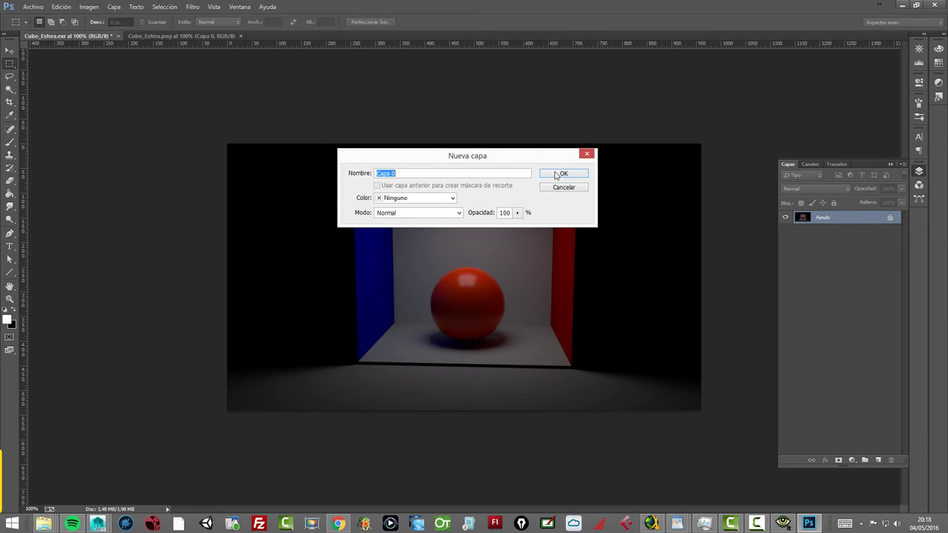
click(555, 172)
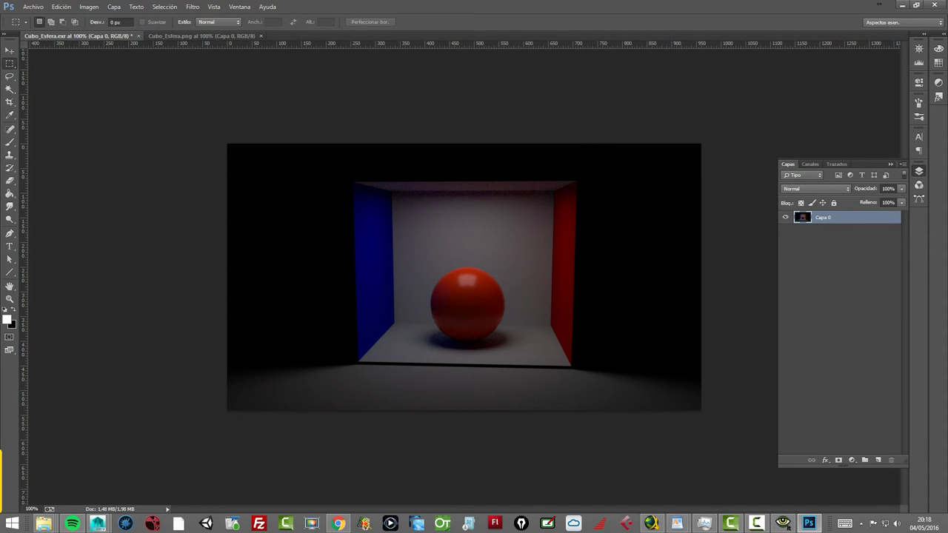
click(783, 523)
Return to Maya and shift the RenderMan image viewer slightly left
click(902, 5)
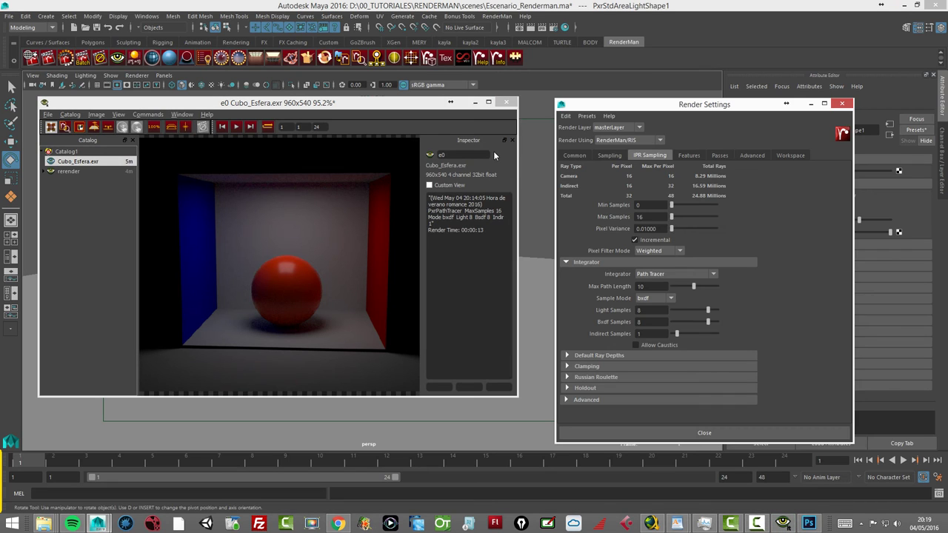
click(174, 116)
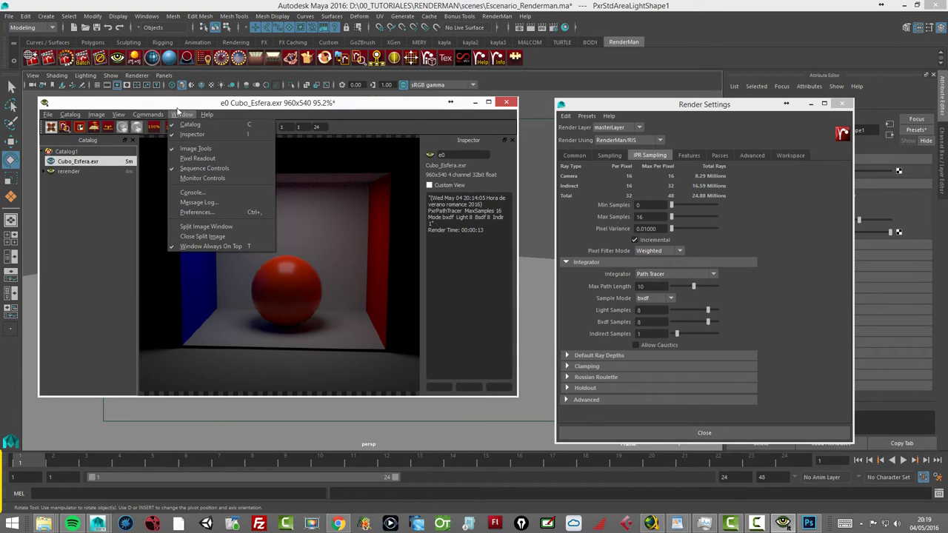
click(206, 106)
drag(206, 106, 200, 105)
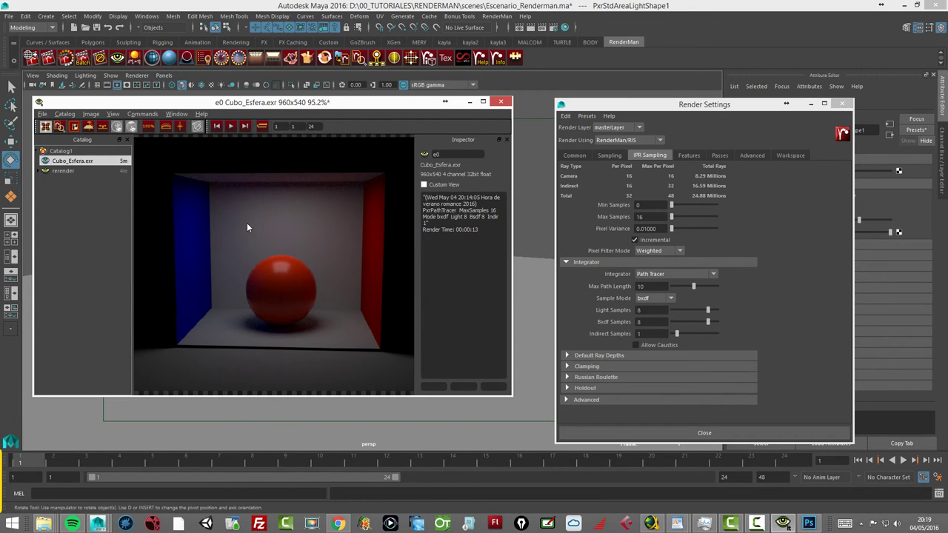
click(179, 114)
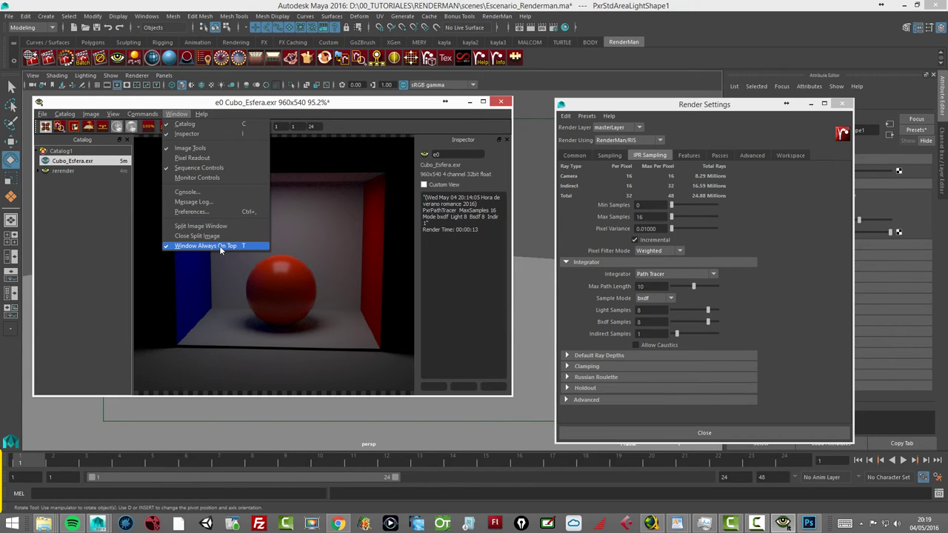
click(341, 112)
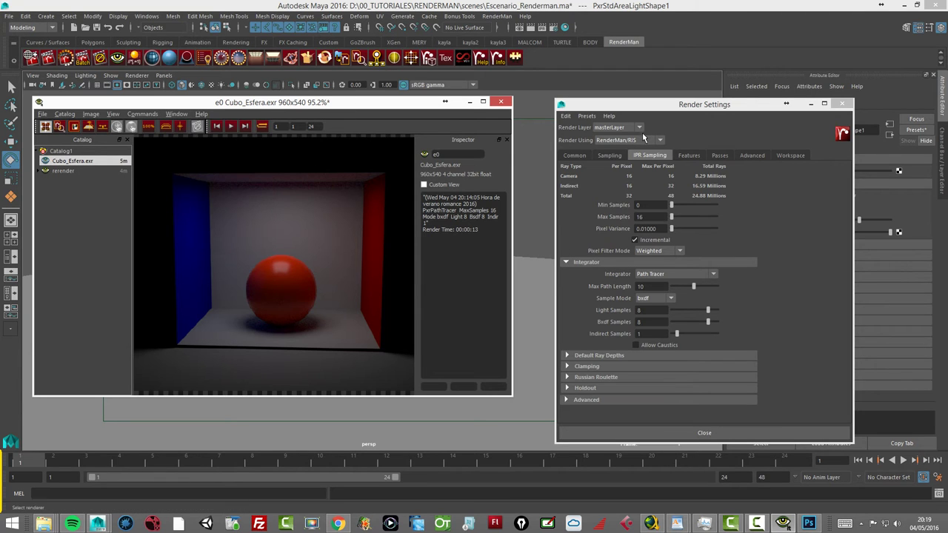
Slide Render Settings left, then up and right in front of the image viewer
drag(650, 109, 434, 108)
click(469, 101)
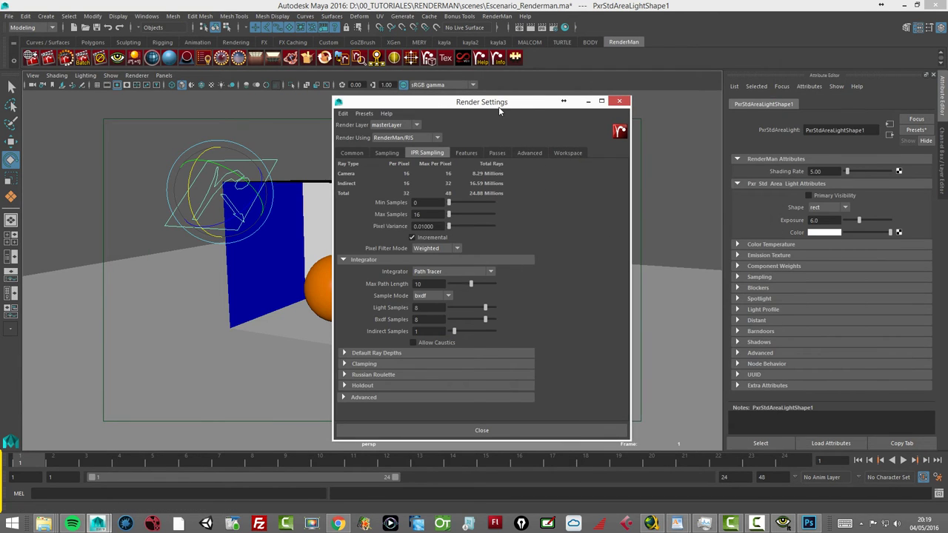
click(783, 524)
drag(533, 108, 609, 86)
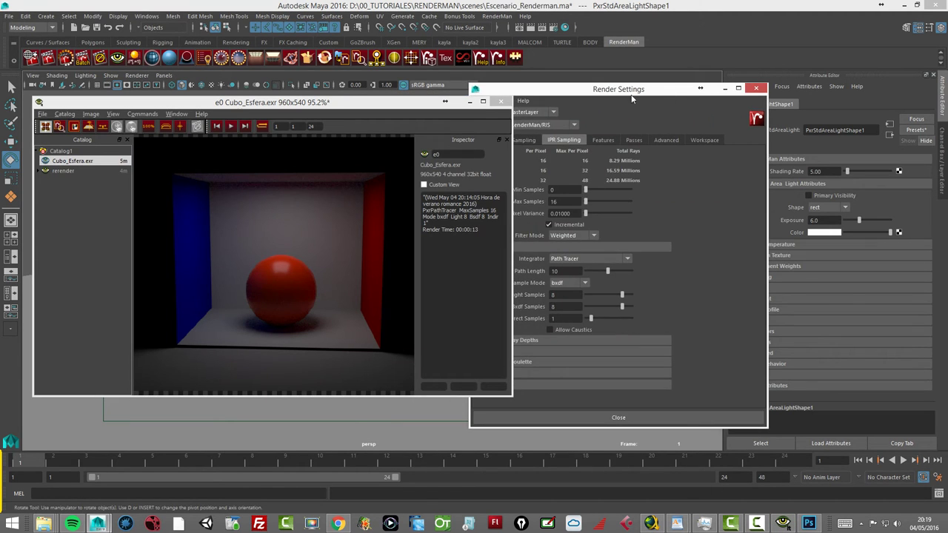
click(809, 523)
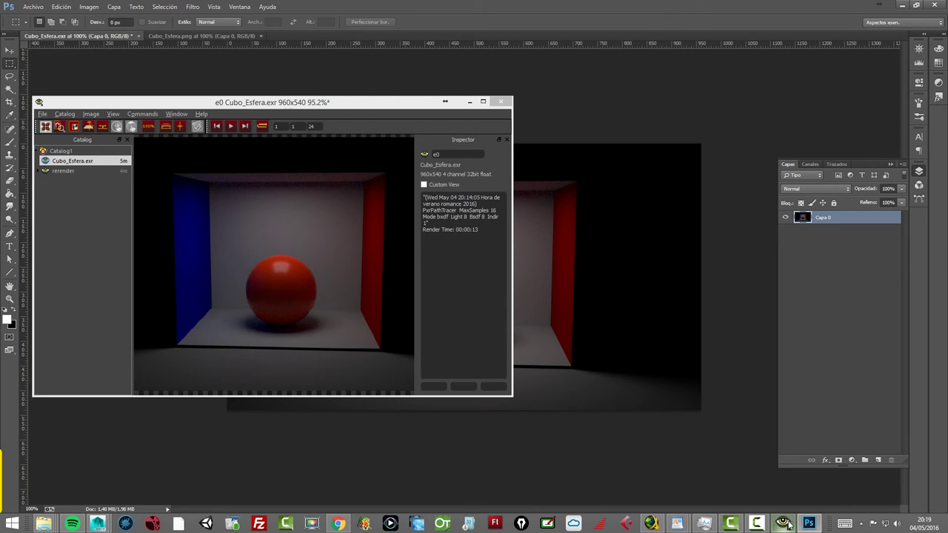
Uncheck Window Always On Top for the image viewer, leaving Photoshop in front
click(784, 524)
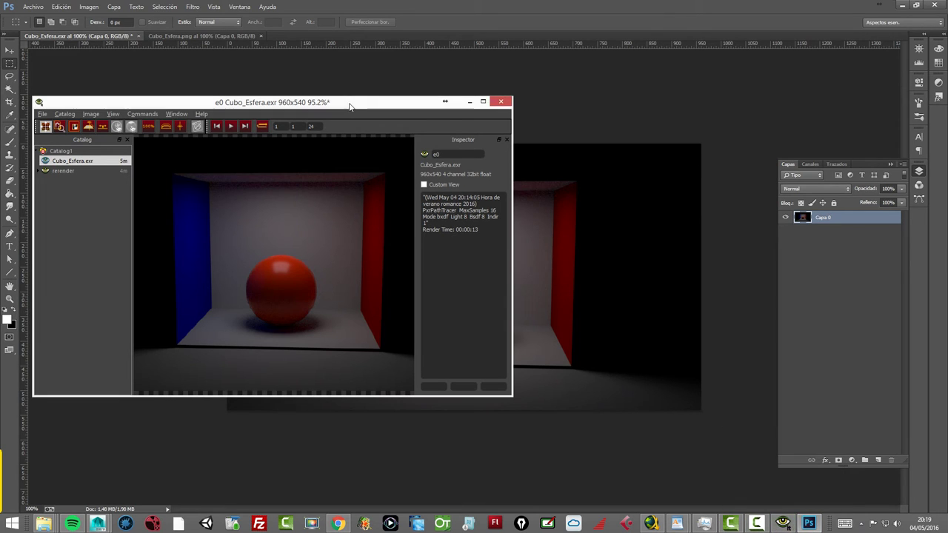
click(176, 114)
click(188, 245)
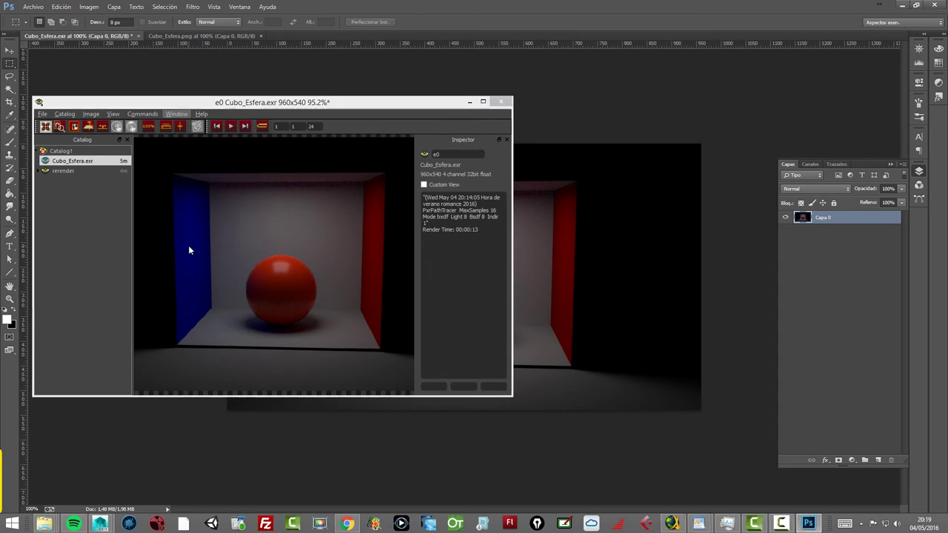
click(783, 523)
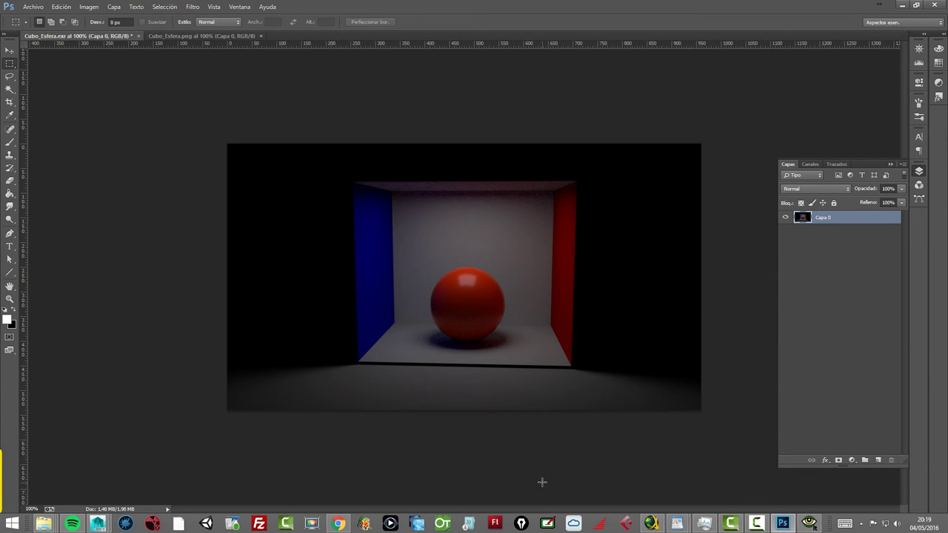
Switch back to Maya and set the RenderMan image viewer to Always On Top
mouse_move(97, 523)
click(170, 472)
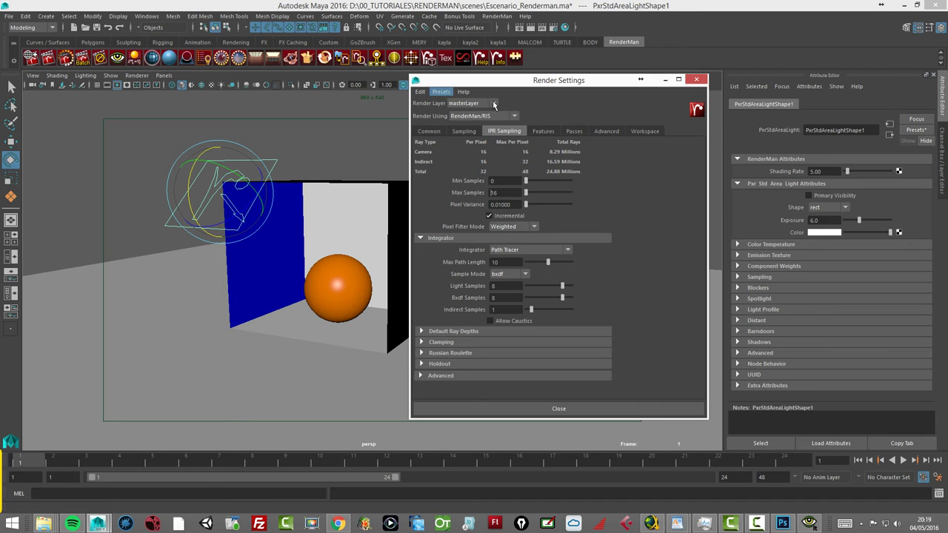
click(813, 524)
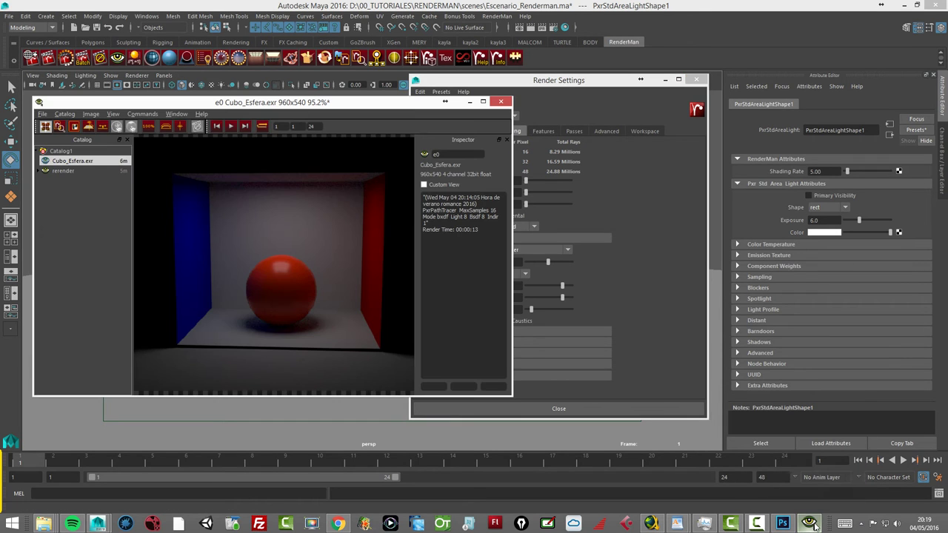
click(547, 78)
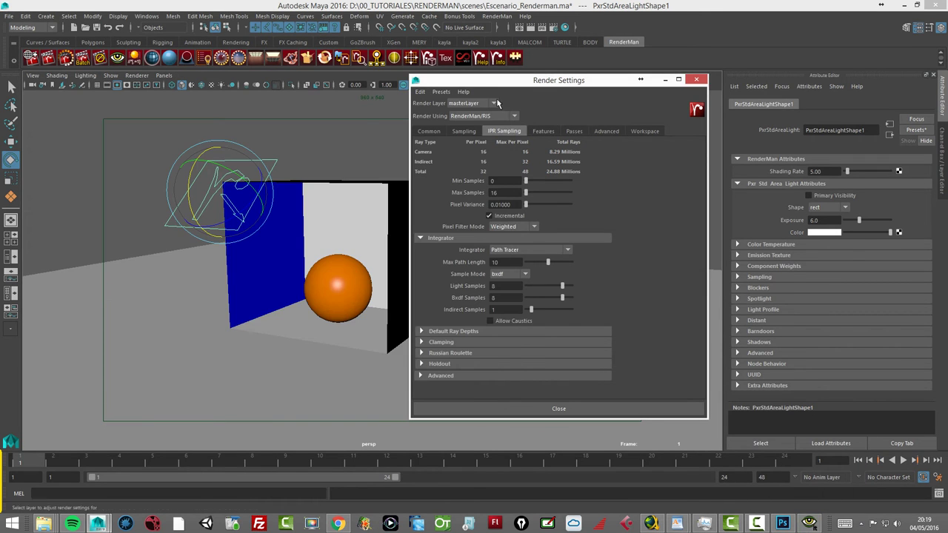
key(alt+Tab)
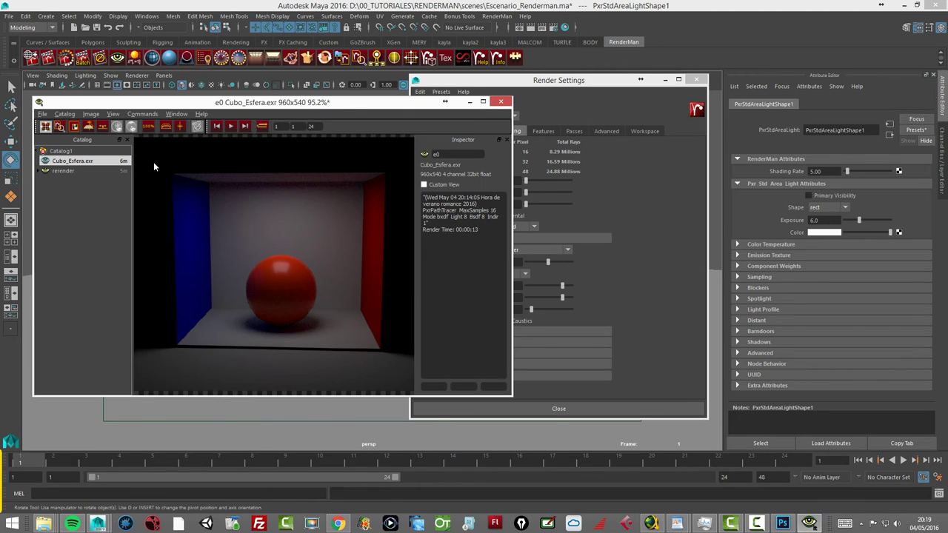
click(184, 117)
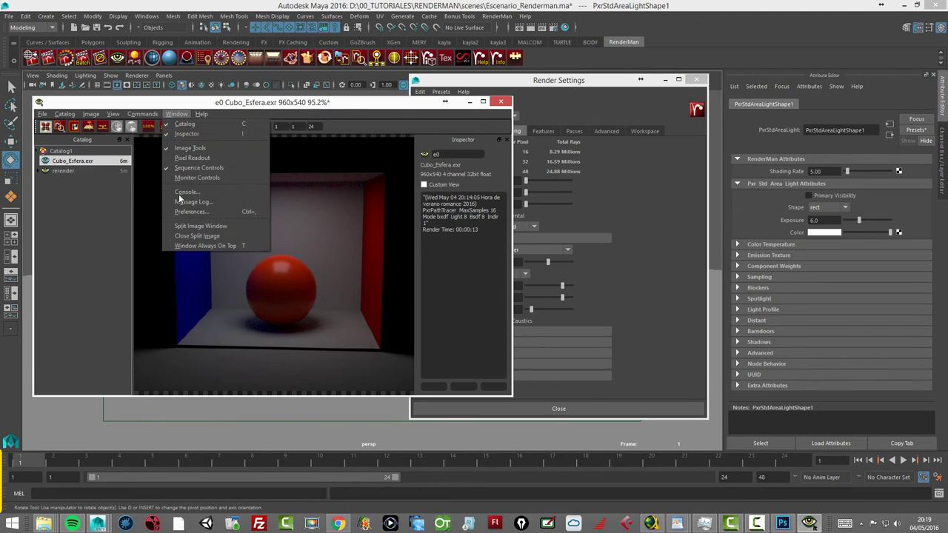
click(191, 245)
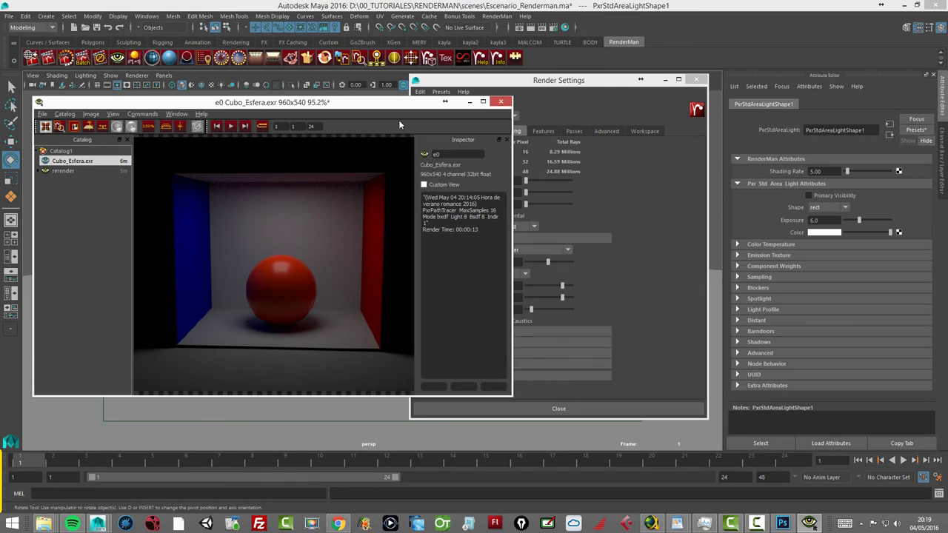
drag(398, 104, 385, 98)
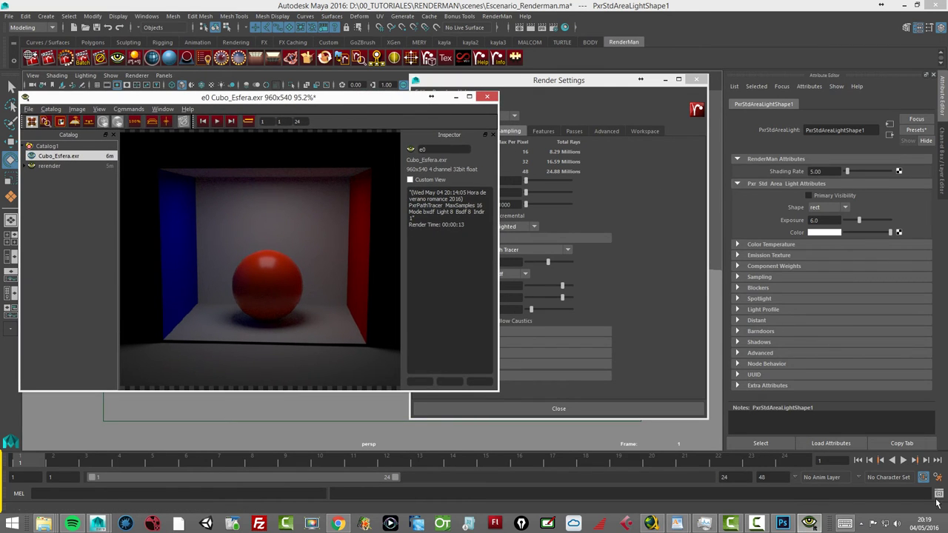
click(922, 477)
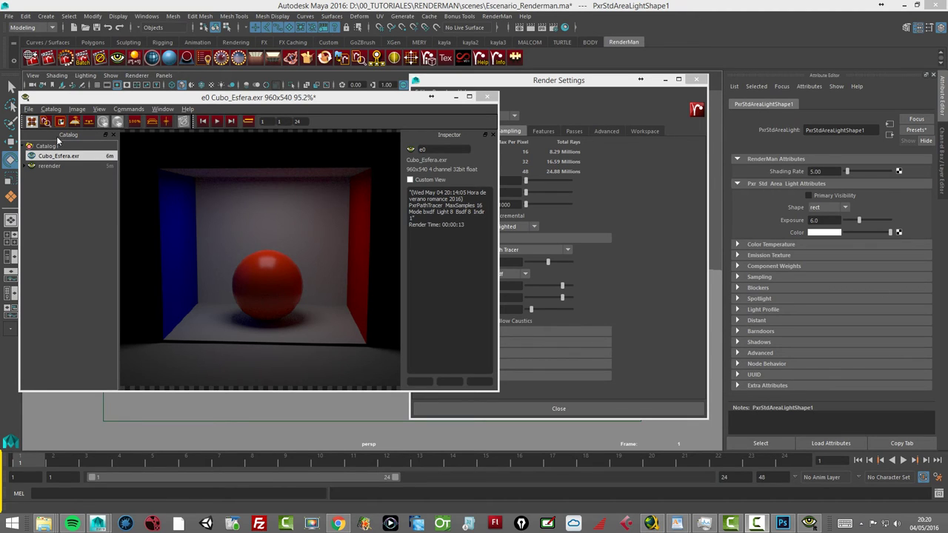
Check the MaxSamples 16 note, then show Cubo_Esfera.exr in the viewer's catalog
click(156, 110)
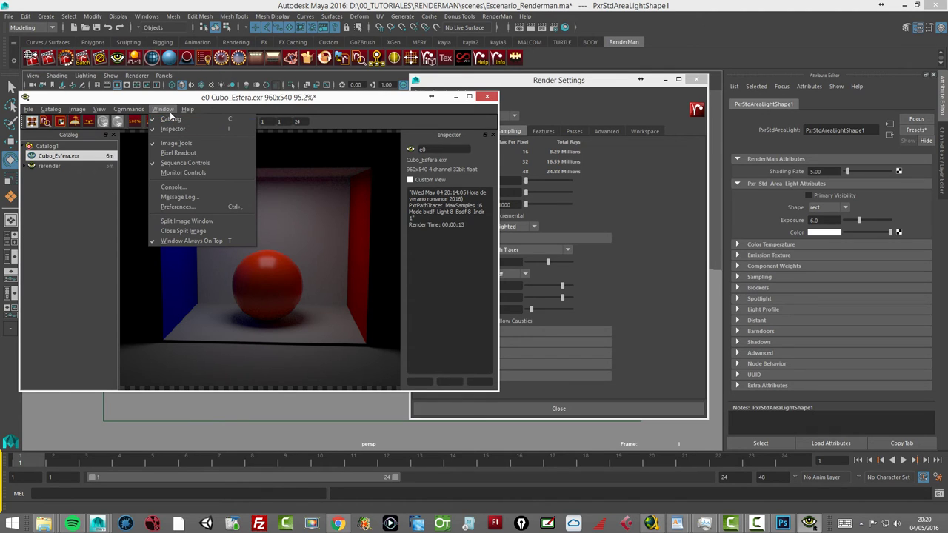
click(159, 109)
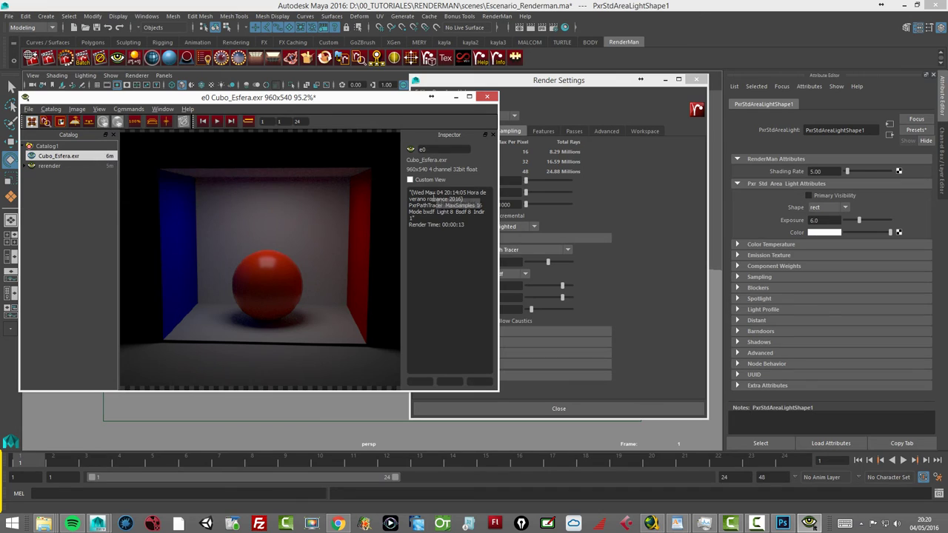
drag(465, 227, 448, 207)
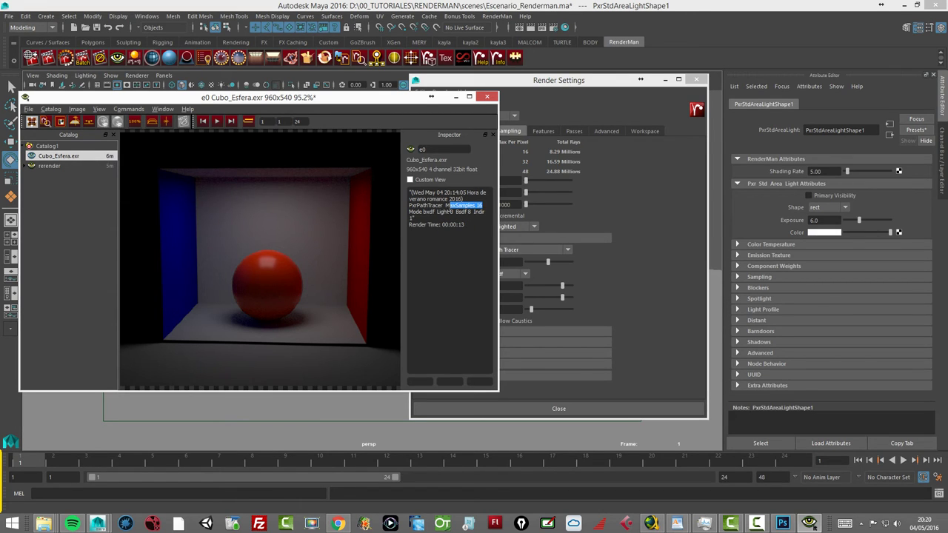
click(47, 166)
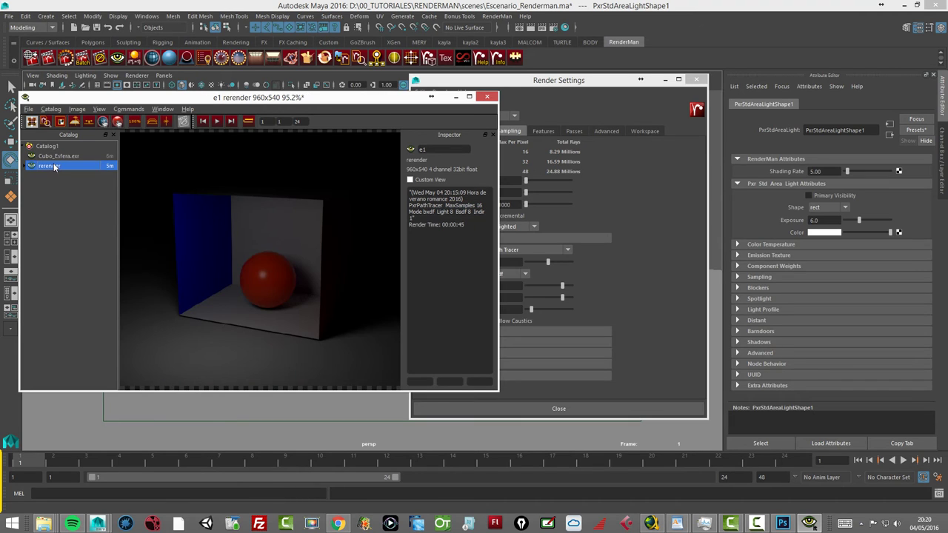
click(71, 157)
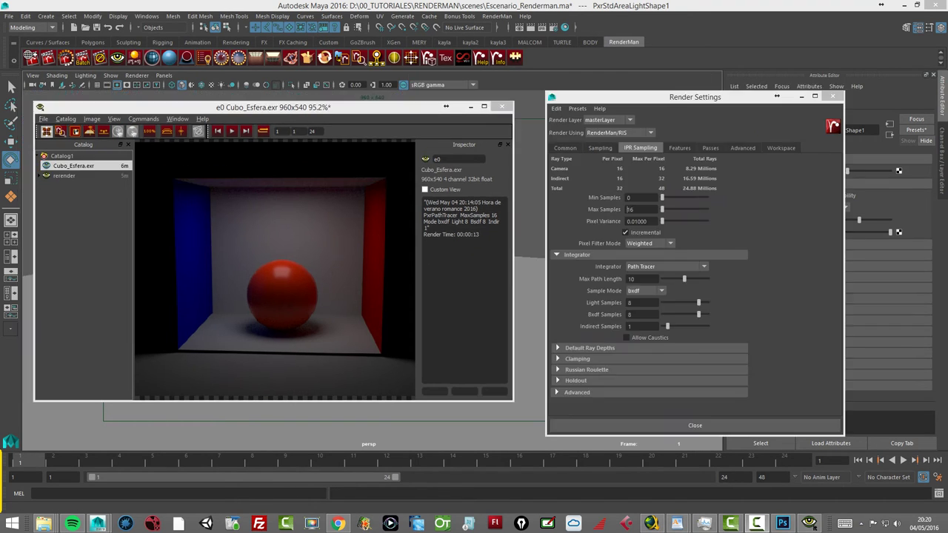
Show the Sampling settings and close the old 'it' image viewer, discarding its session
click(599, 148)
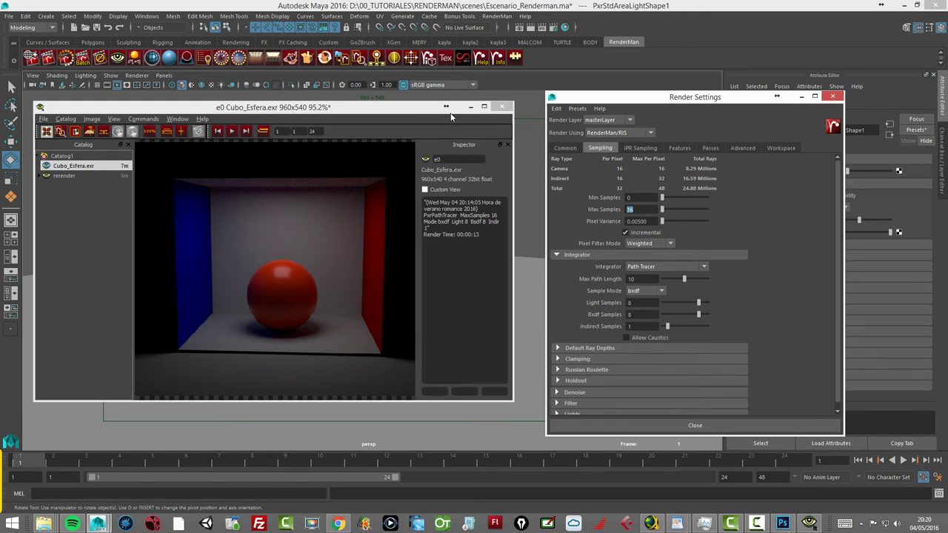
click(501, 106)
click(494, 276)
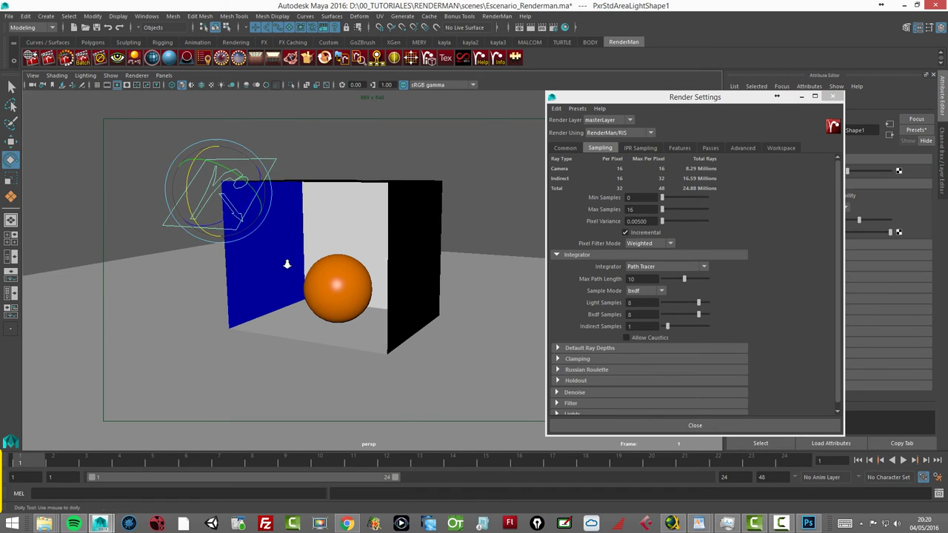
Orbit slightly around the box and sphere, then render the current frame with RenderMan
alt+drag(330, 285, 289, 268)
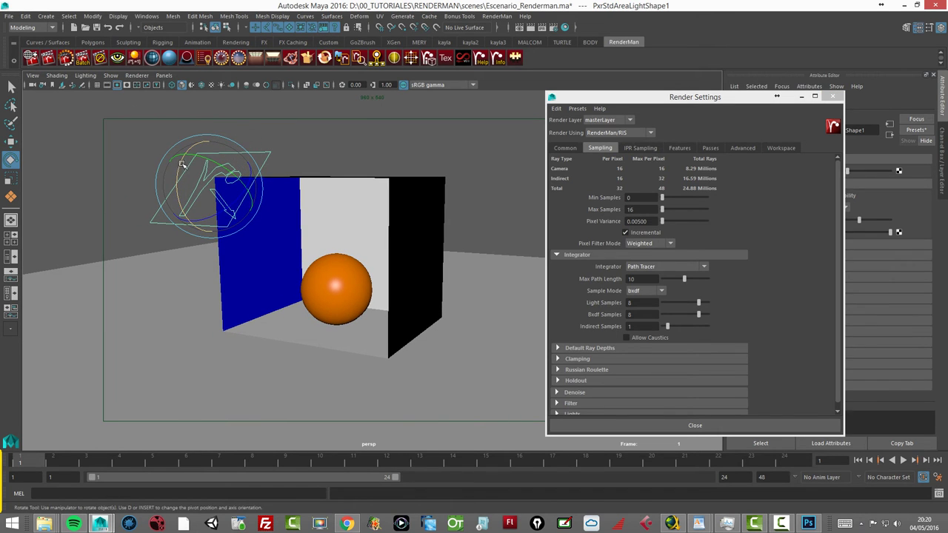
drag(665, 100, 535, 109)
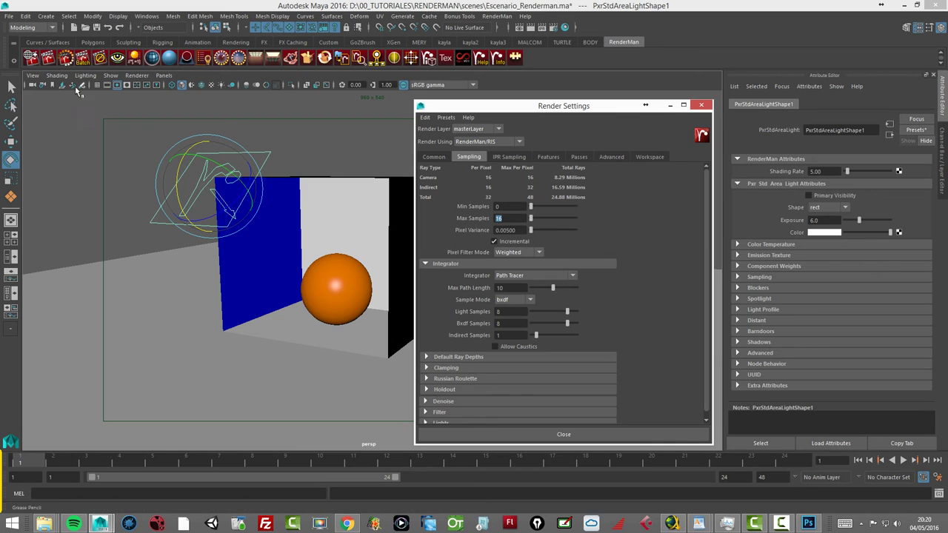
click(48, 55)
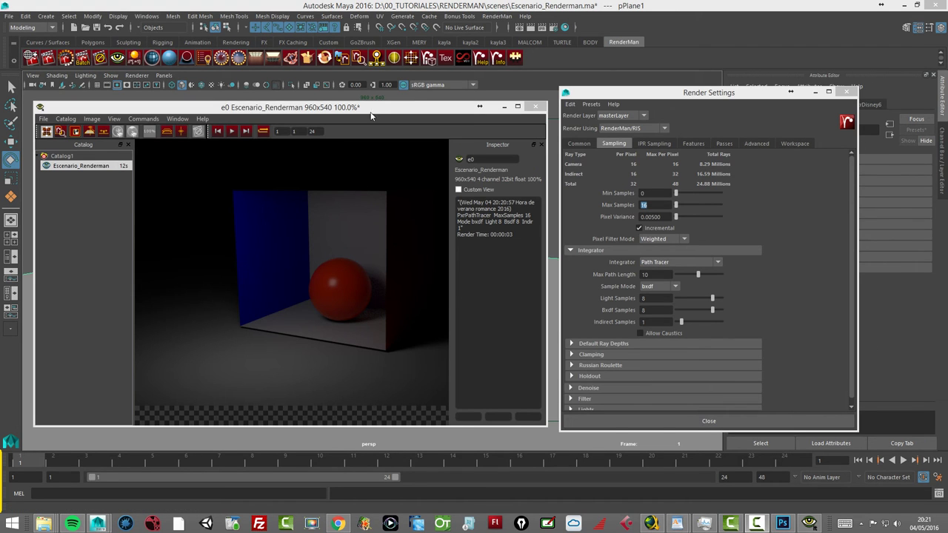
Select PxrStdAreaLight1 and raise its Exposure from 6.0 to about 12.3
drag(371, 116, 365, 207)
click(232, 154)
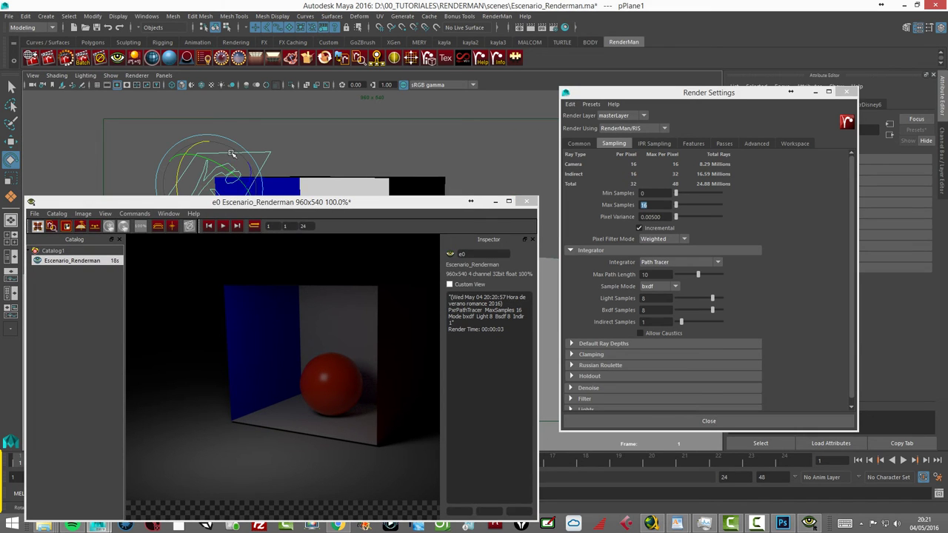
drag(760, 98, 645, 148)
drag(859, 220, 865, 222)
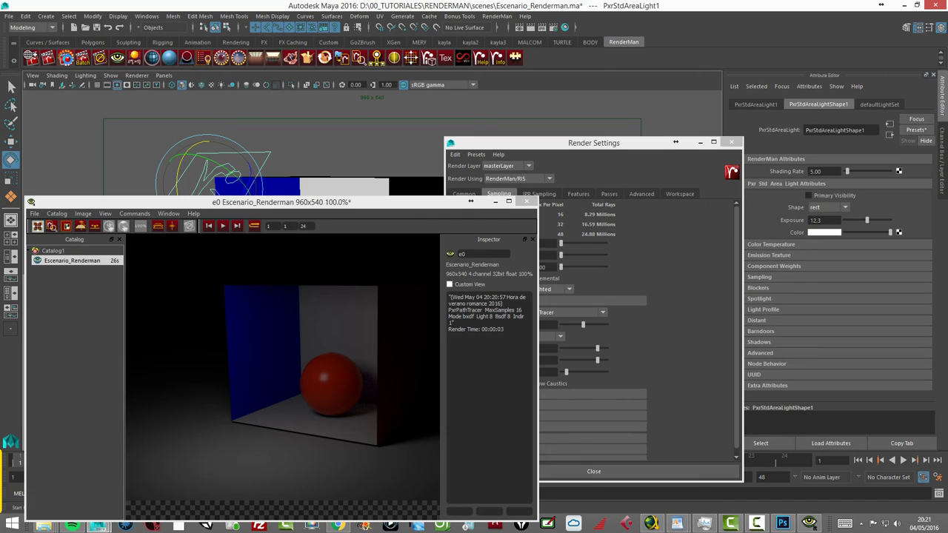
Preview in IPR while lowering the area light Exposure to 9.2, then render a new frame
click(68, 59)
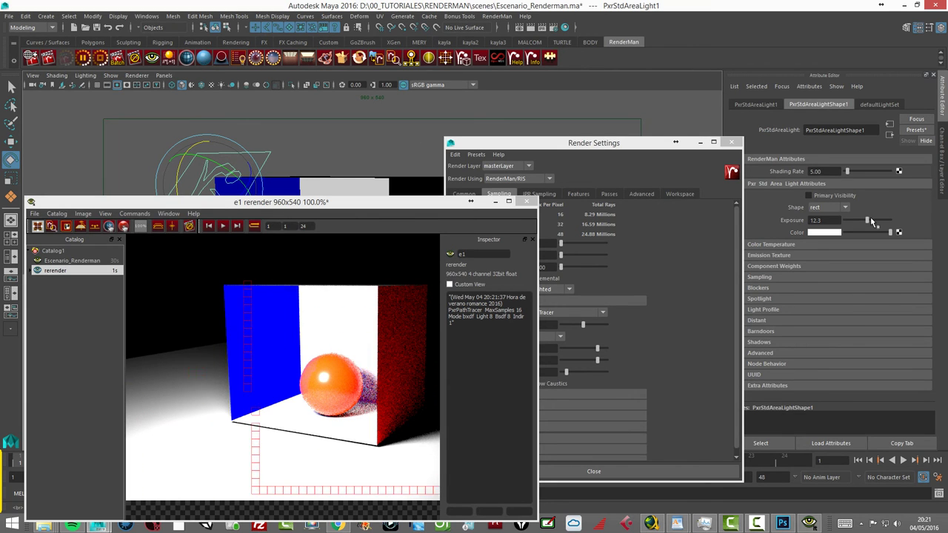
drag(870, 220, 863, 223)
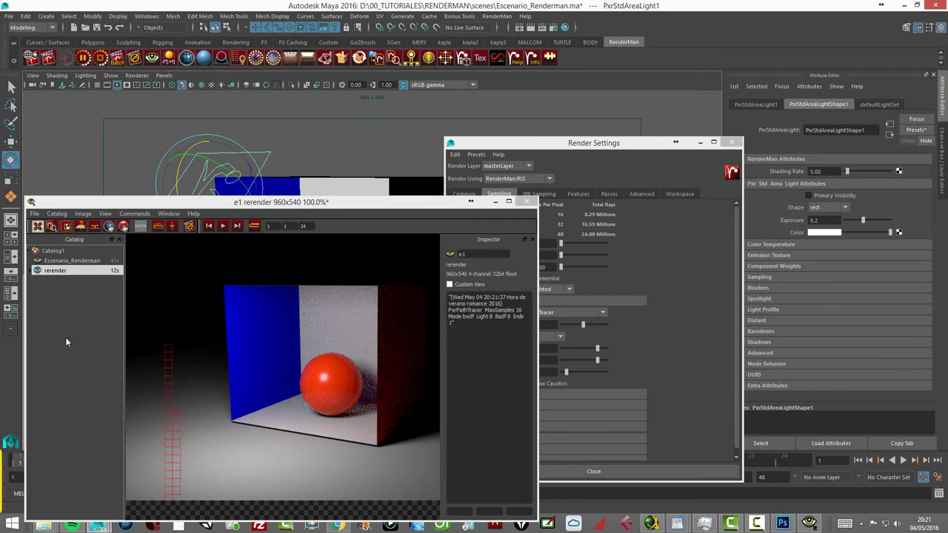
click(190, 226)
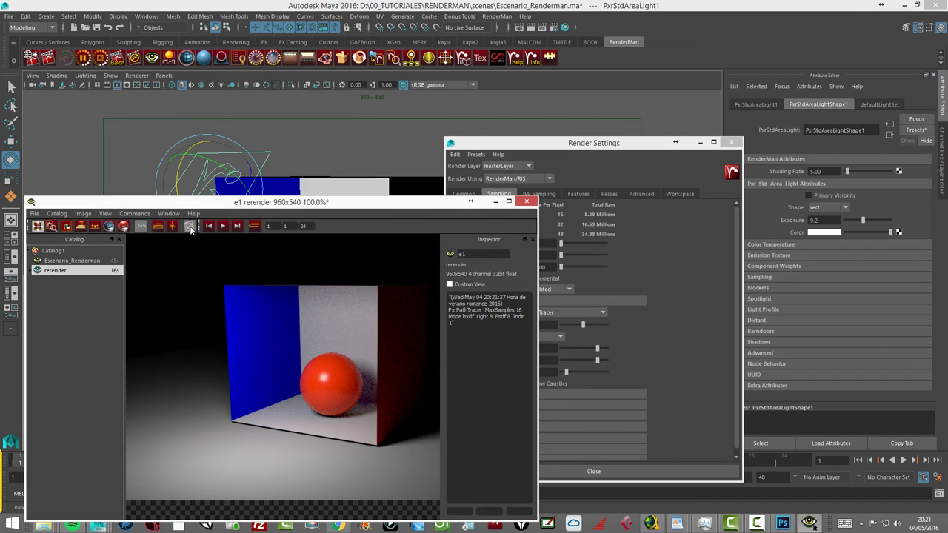
click(54, 60)
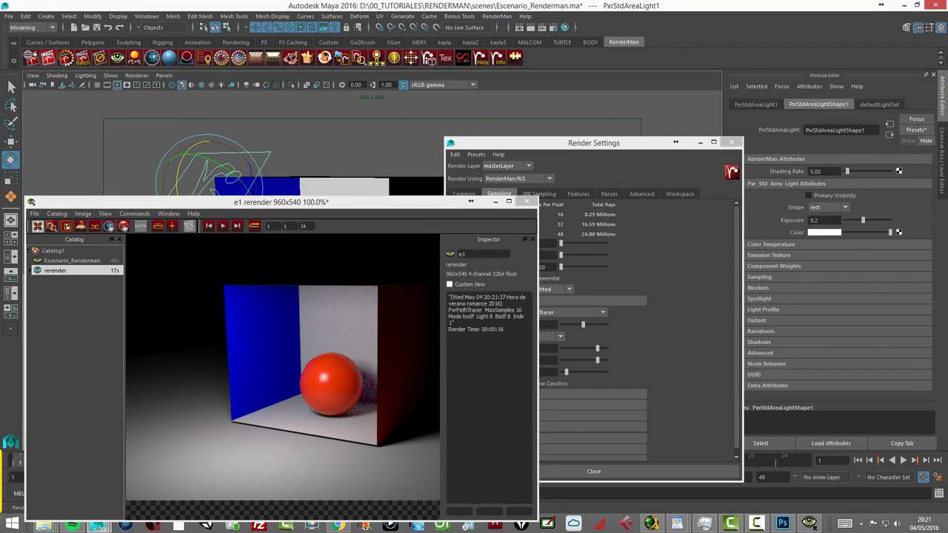
click(48, 59)
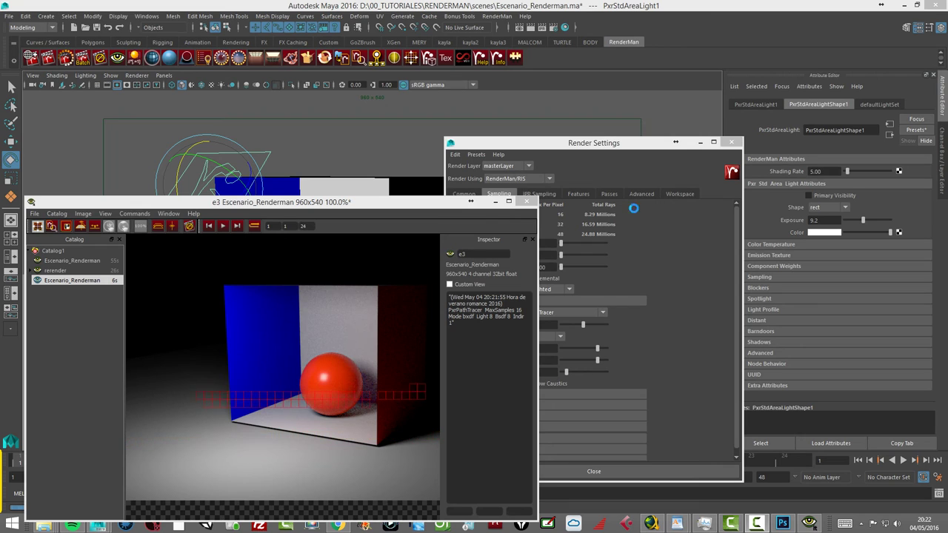
Check the latest render's time and set Sampling Max Samples from 16 to 256
drag(597, 142, 704, 137)
double_click(638, 251)
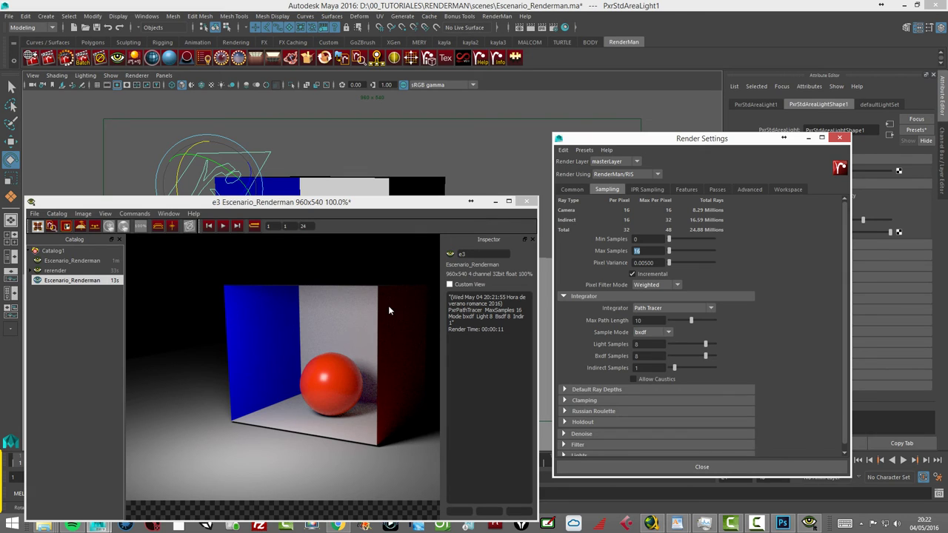
click(70, 280)
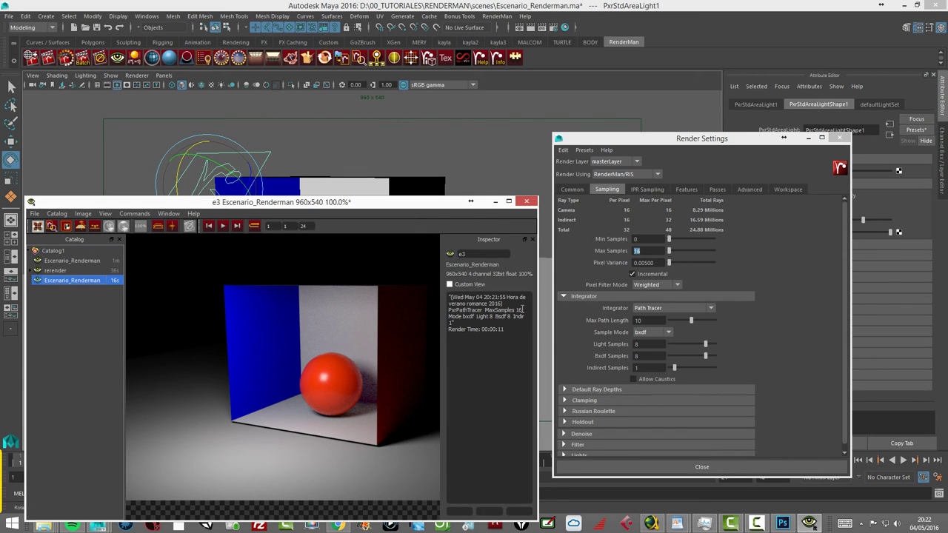
drag(505, 330, 496, 331)
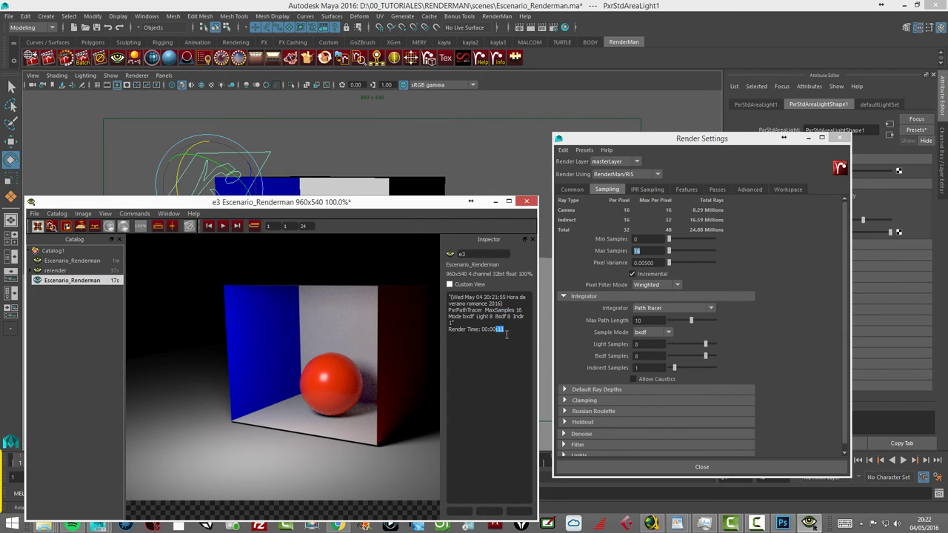
click(650, 251)
text(256)
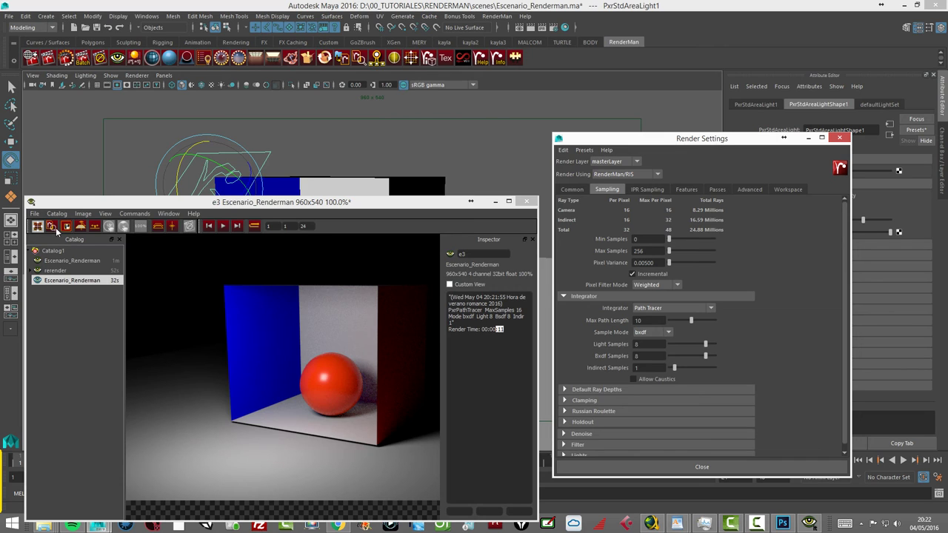
click(50, 64)
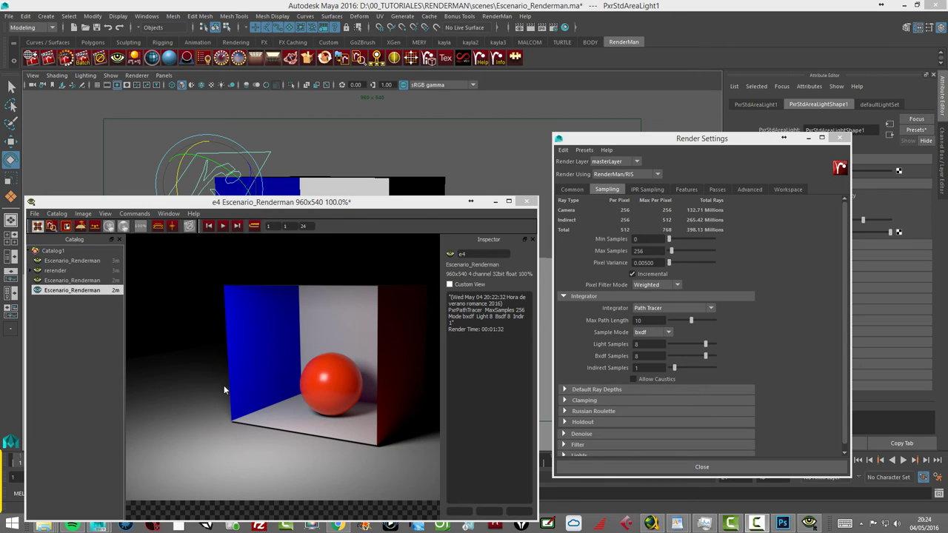
click(507, 329)
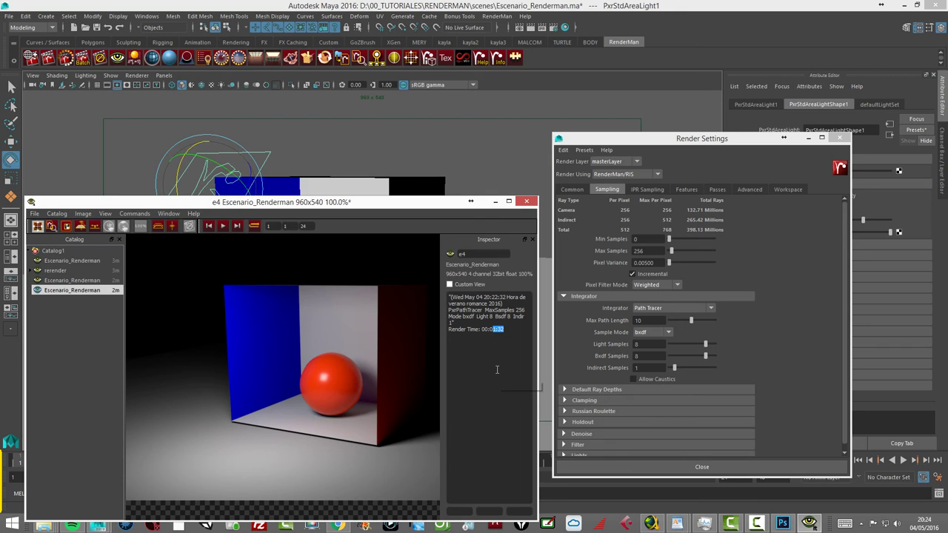
drag(526, 310, 516, 309)
click(71, 281)
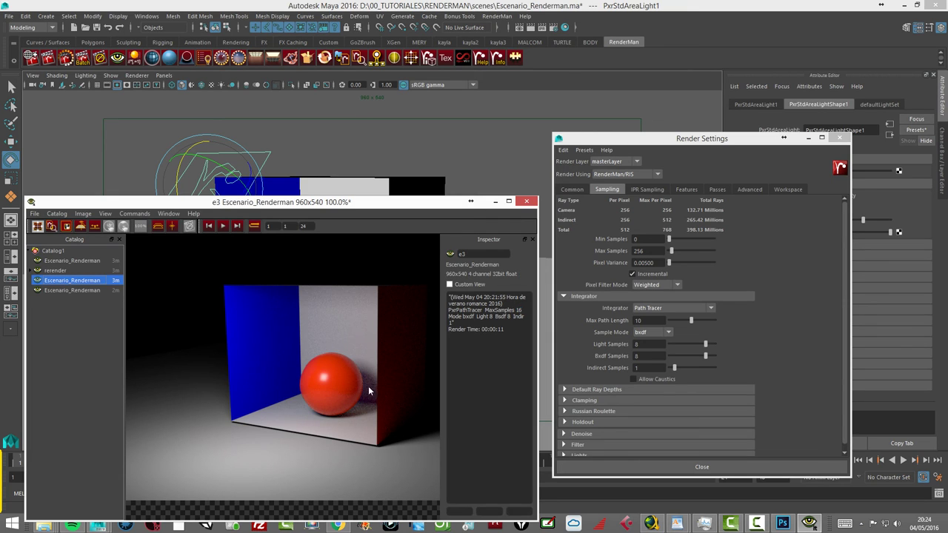
double_click(519, 310)
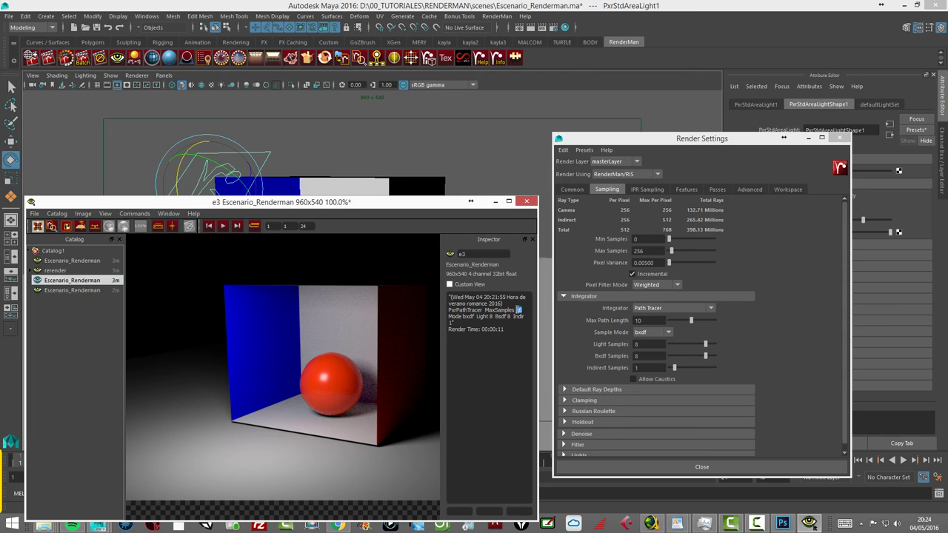
click(73, 290)
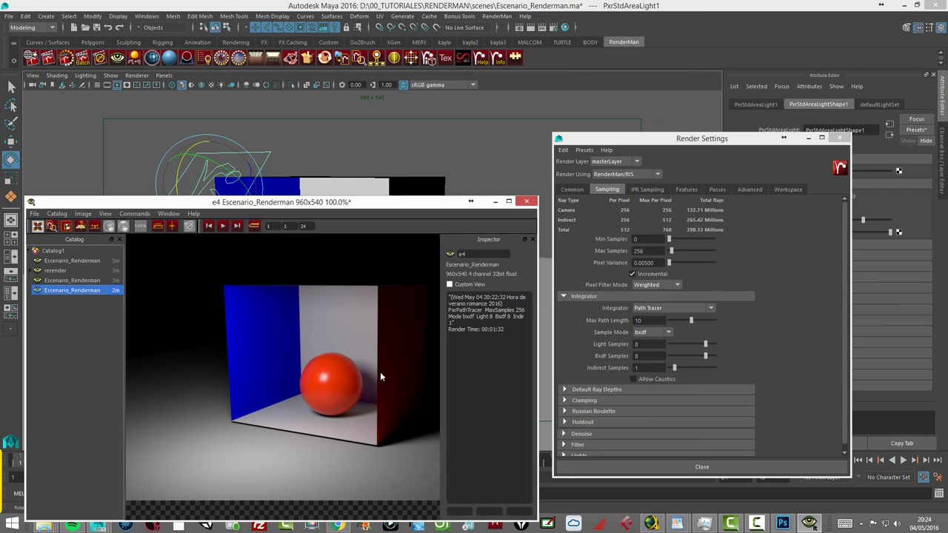
click(103, 281)
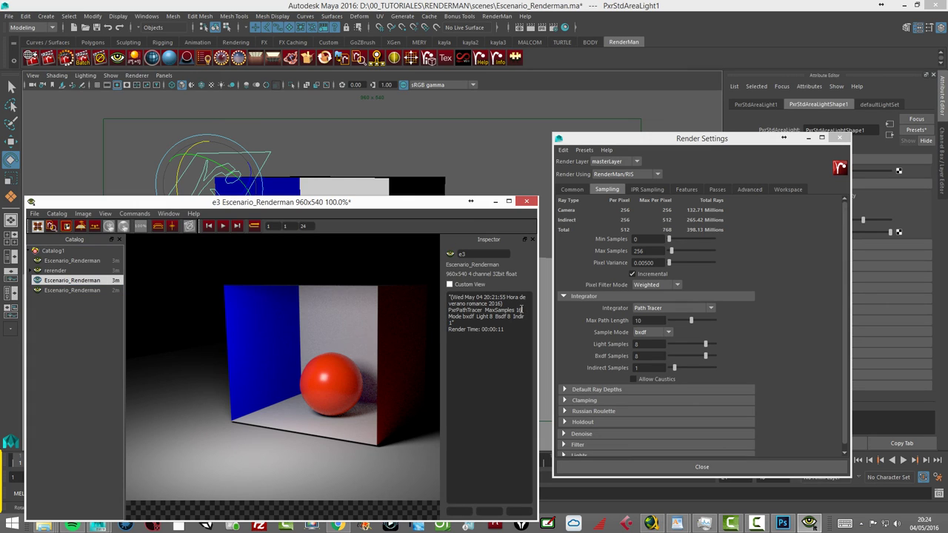
click(83, 289)
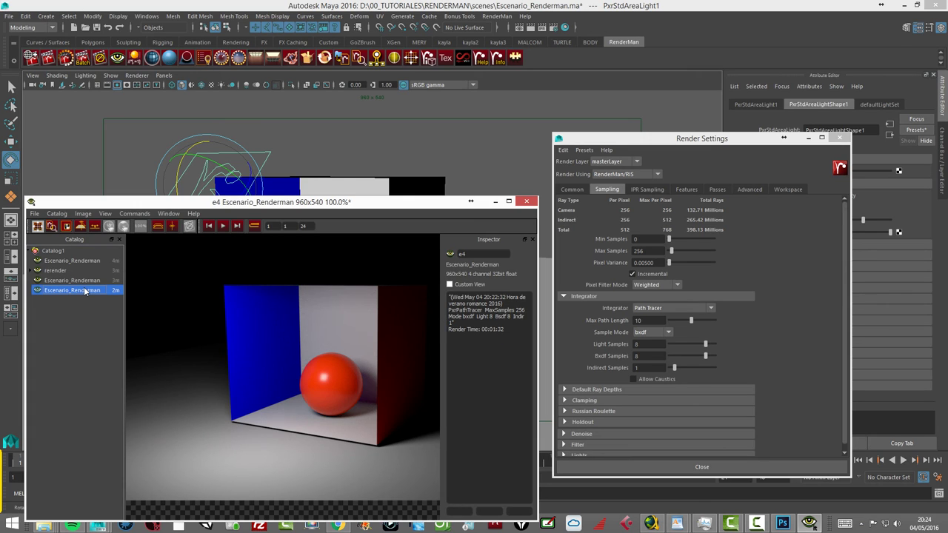
drag(504, 329, 495, 330)
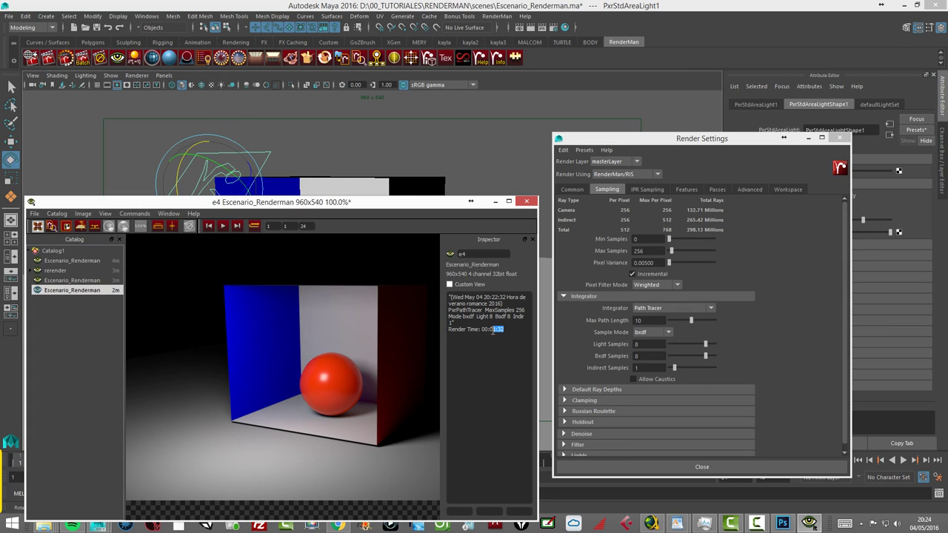
double_click(641, 251)
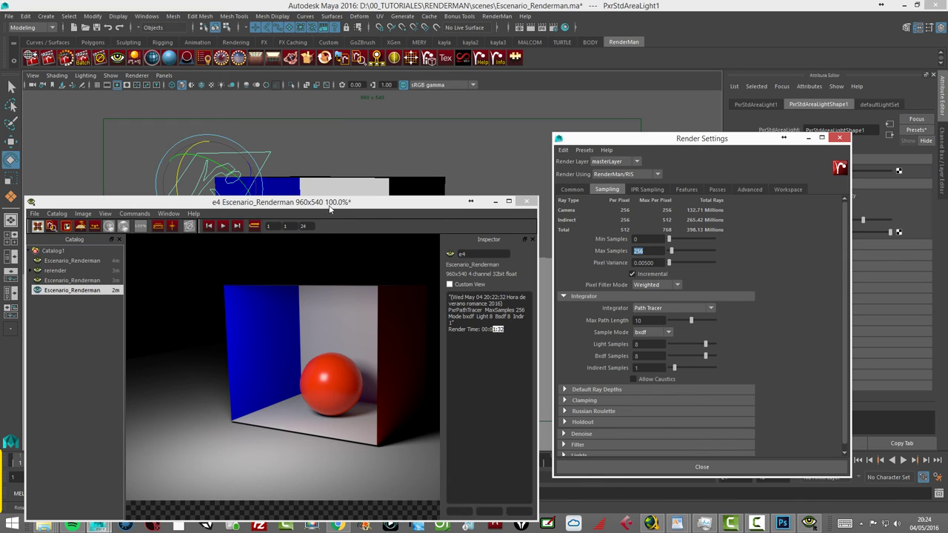
drag(331, 210, 336, 143)
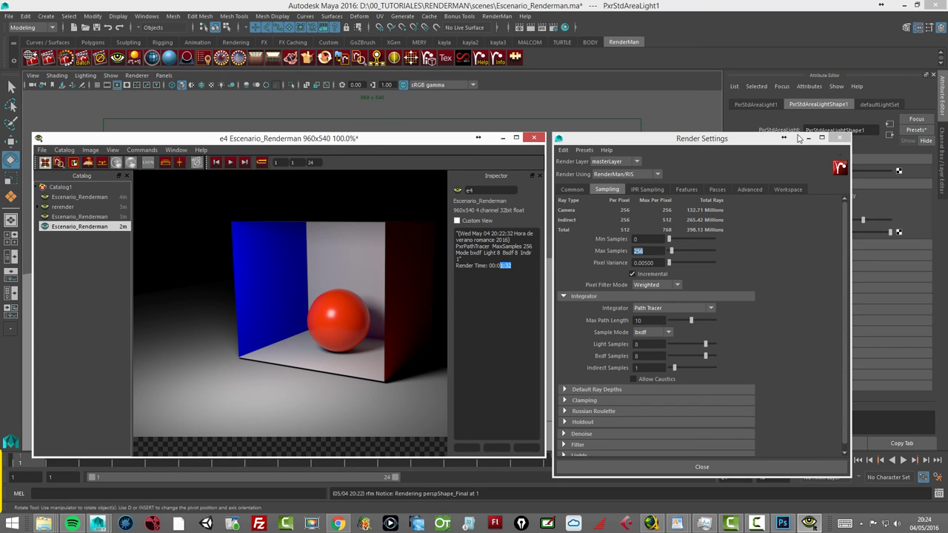
Close Render Settings and minimize the render viewer to reveal the scene
click(839, 139)
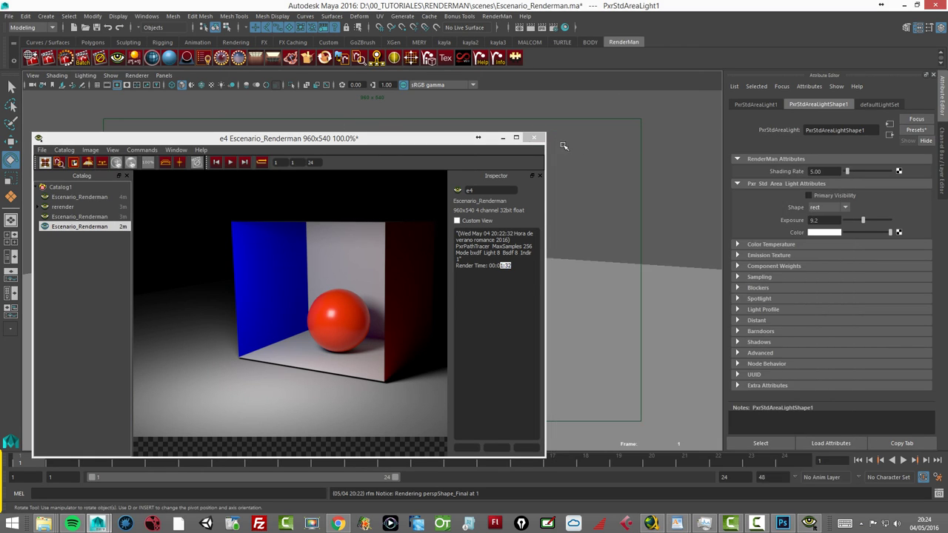
drag(426, 142, 533, 133)
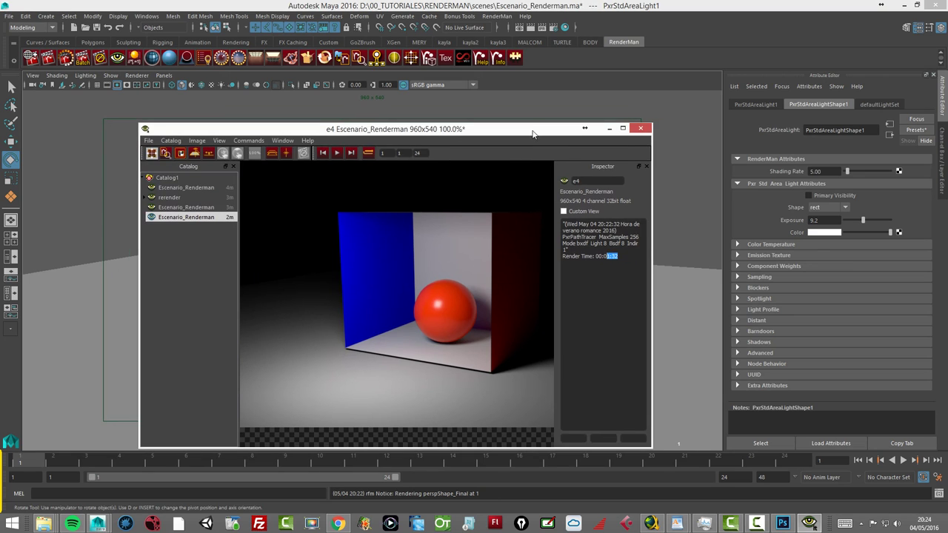
click(610, 129)
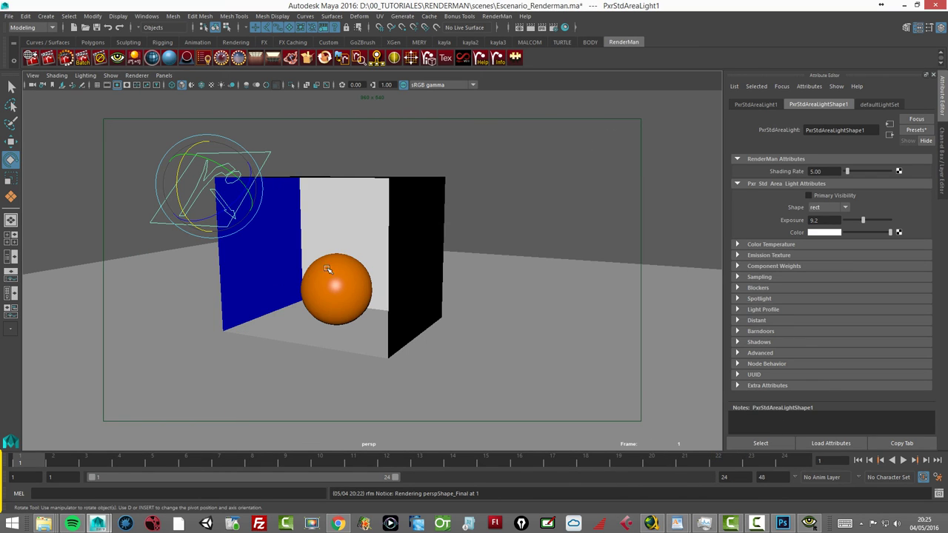
Create a polygon cube, pCube2, on the floor near the blue wall in front of the sphere
click(46, 16)
mouse_move(75, 51)
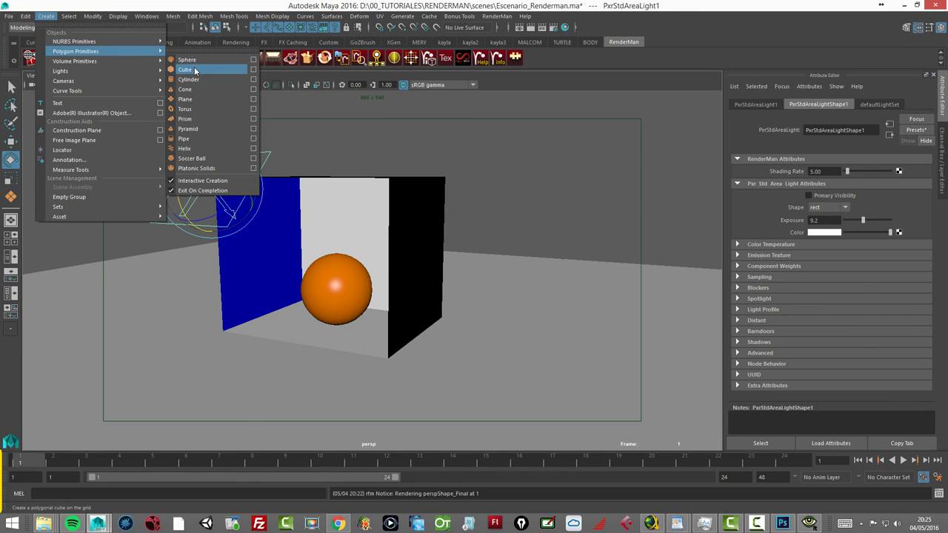
click(185, 69)
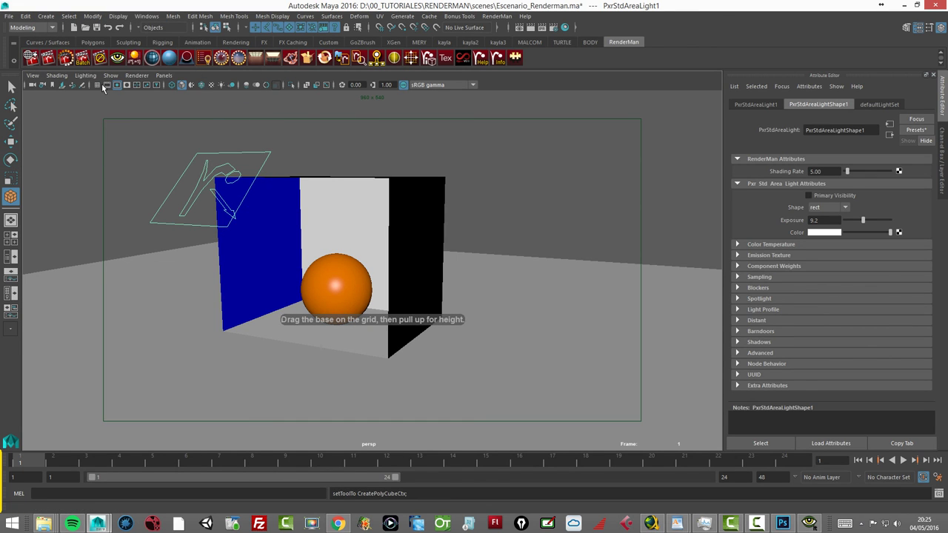
mouse_move(248, 335)
mouse_down()
mouse_move(313, 360)
mouse_move(344, 297)
mouse_up()
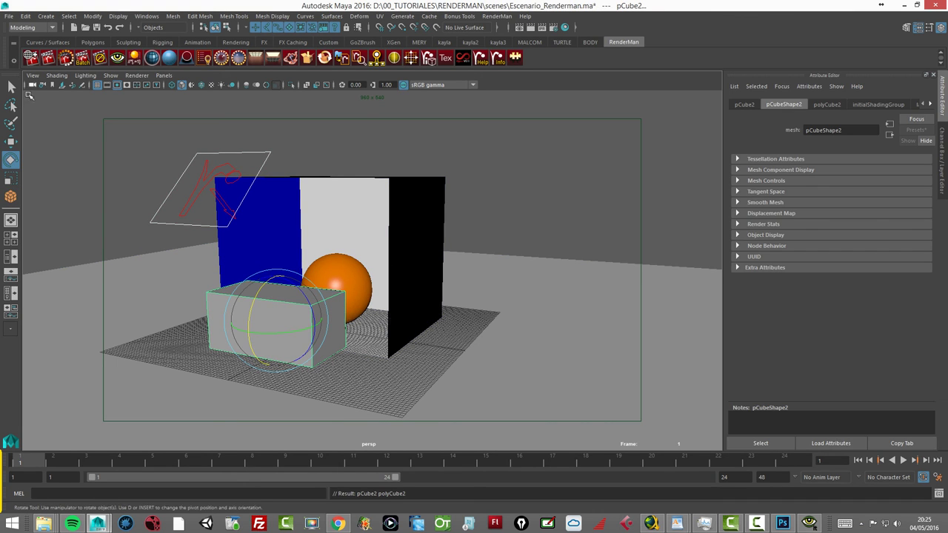
click(10, 140)
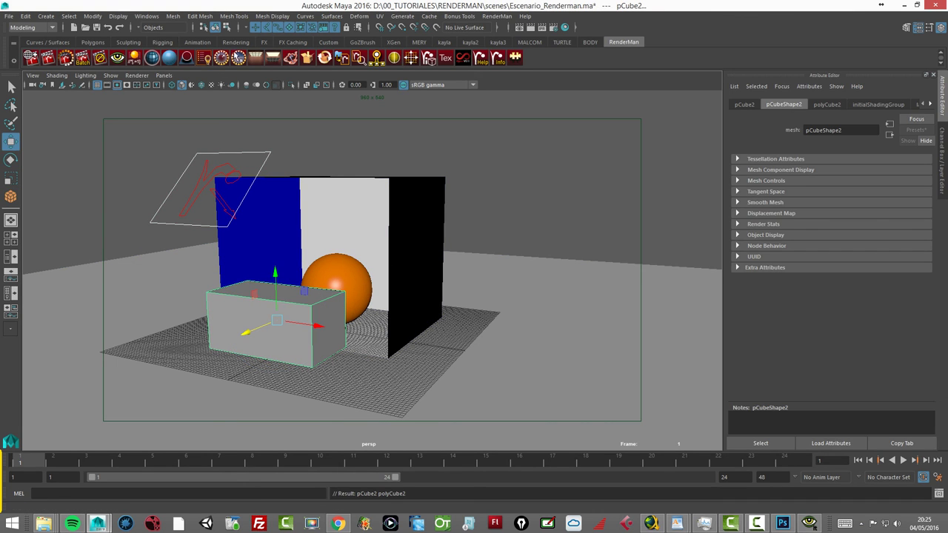
Look over the shelf's layered material options for the box, then dismiss the list
click(170, 59)
right_click(152, 58)
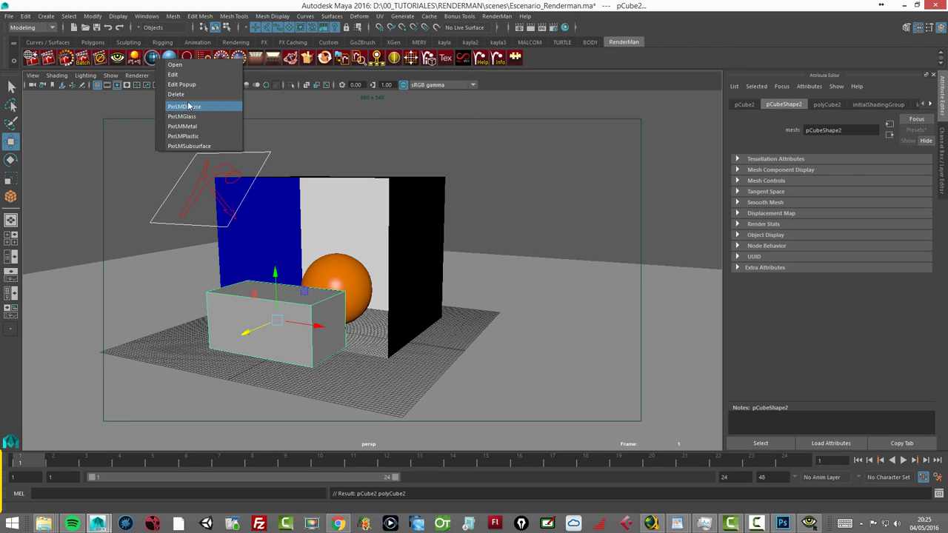
click(205, 9)
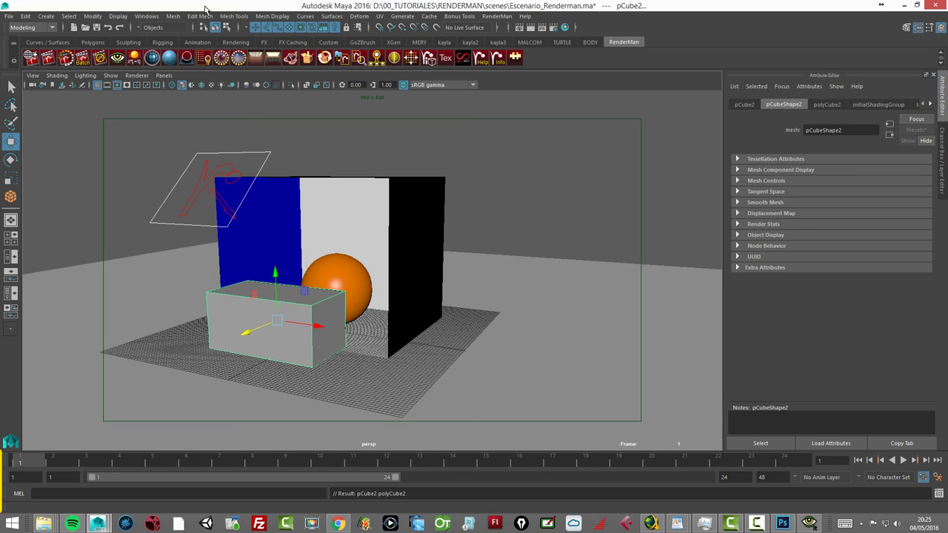
Assign a PxrDisney material to the box and set its Base Color to green
click(169, 58)
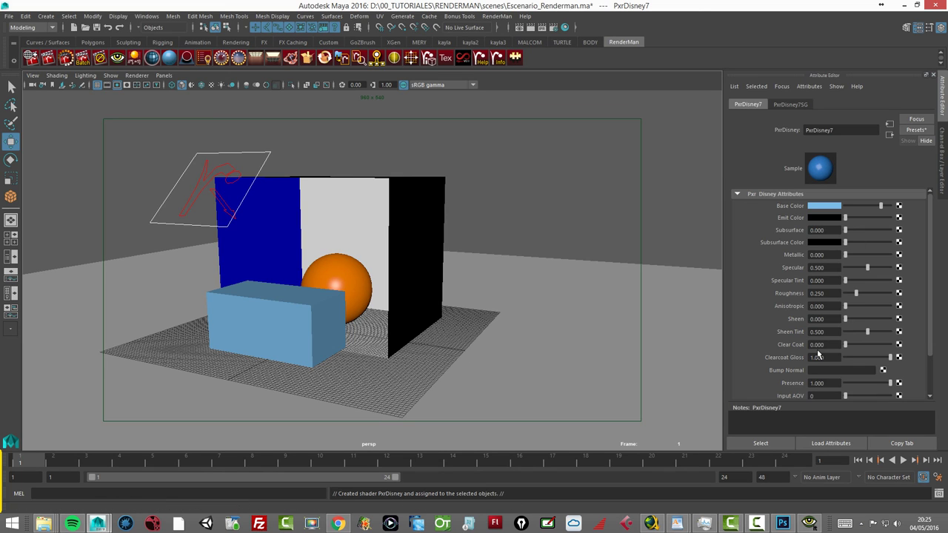
click(822, 206)
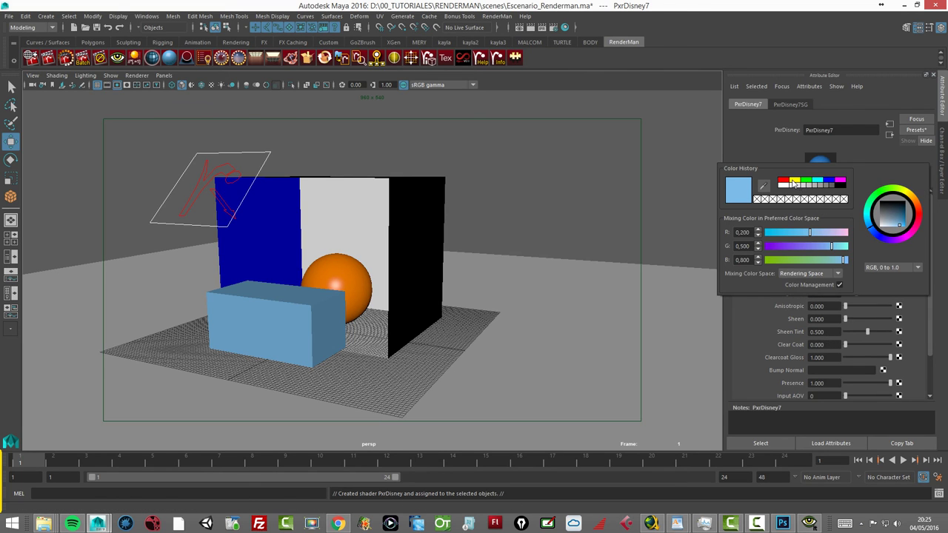
click(809, 181)
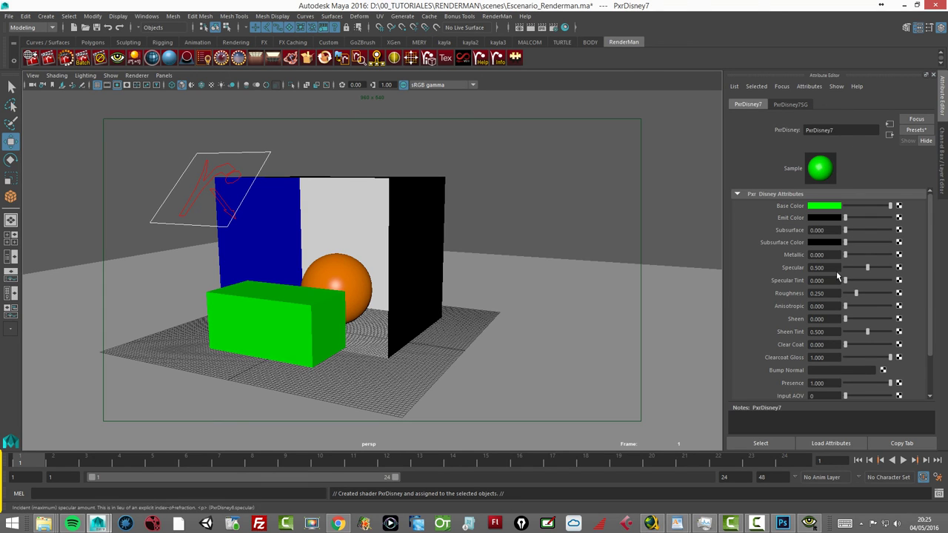
Review the Specular, Roughness and Sheen Tint values, then start an IPR render
click(827, 267)
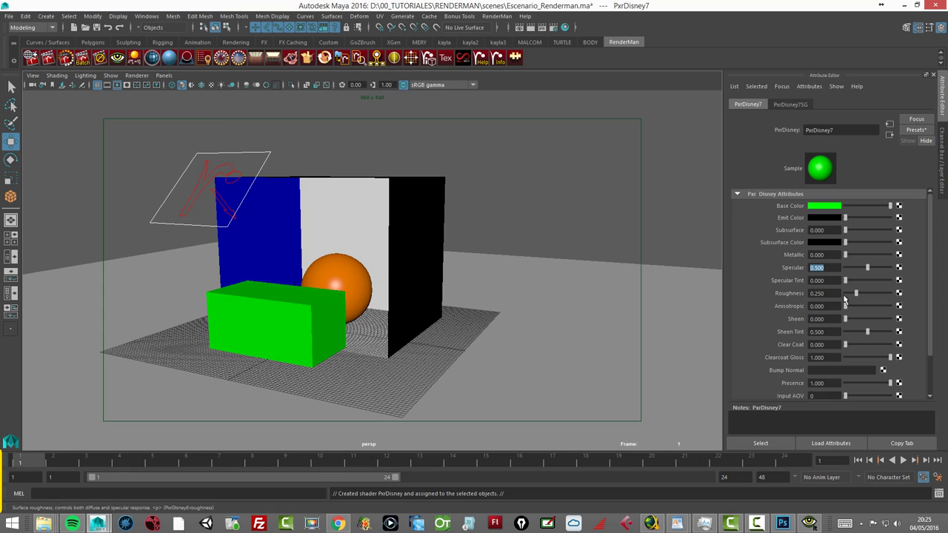
click(818, 294)
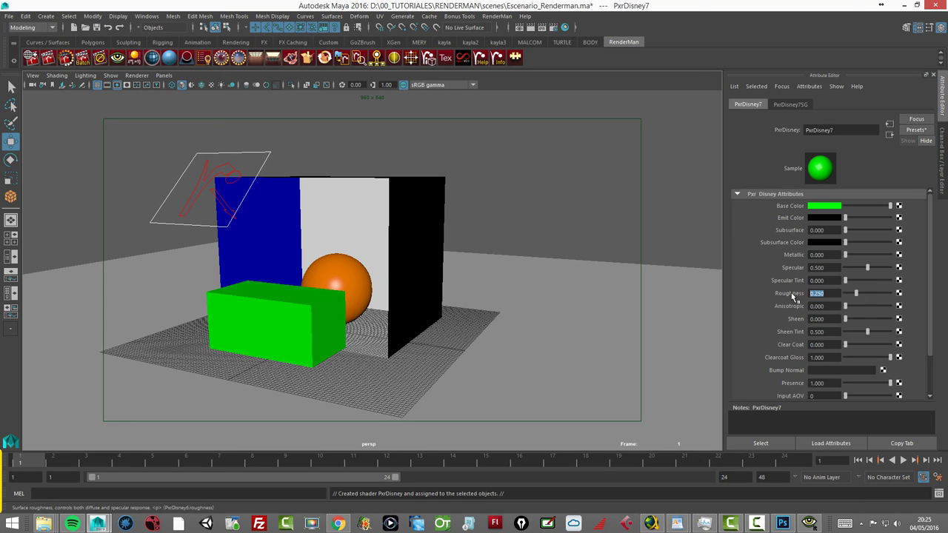
click(822, 331)
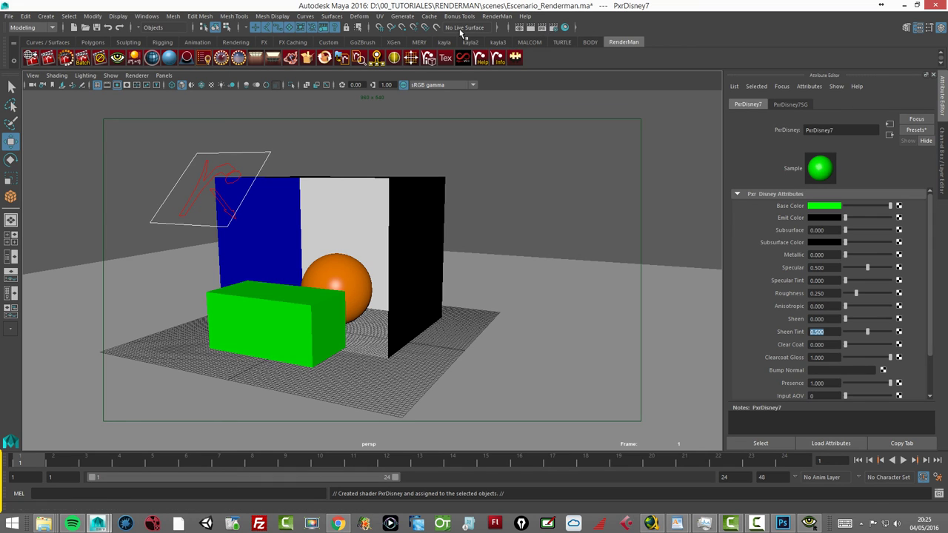
click(66, 59)
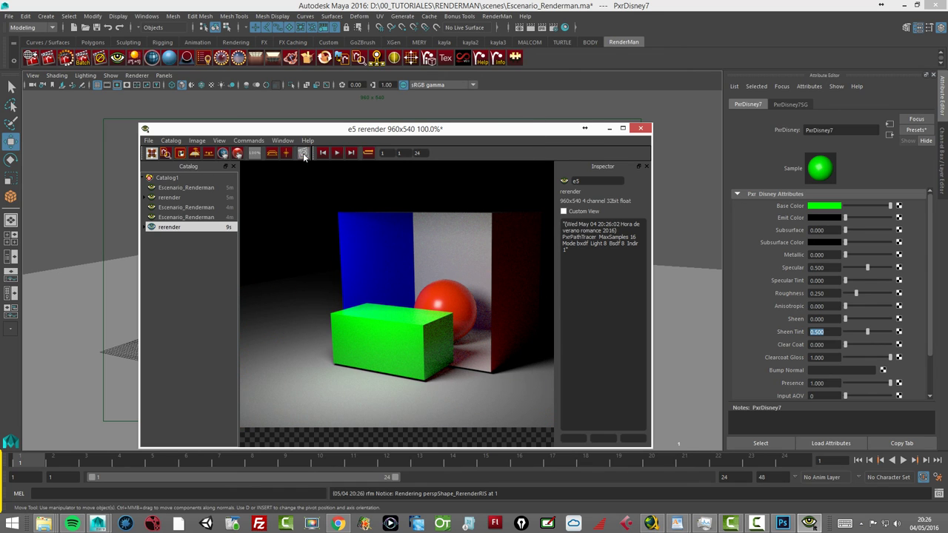
Hide the render preview and orbit the perspective view slightly around the green box and sphere
click(608, 128)
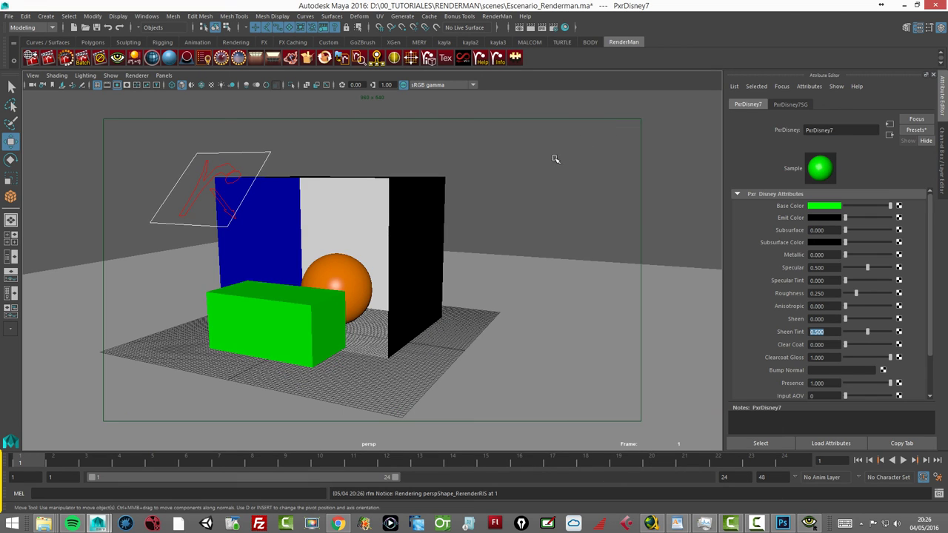
mouse_move(543, 228)
alt+mouse_down()
mouse_move(518, 227)
mouse_move(547, 226)
alt+mouse_up()
alt+middle_drag(547, 227, 548, 228)
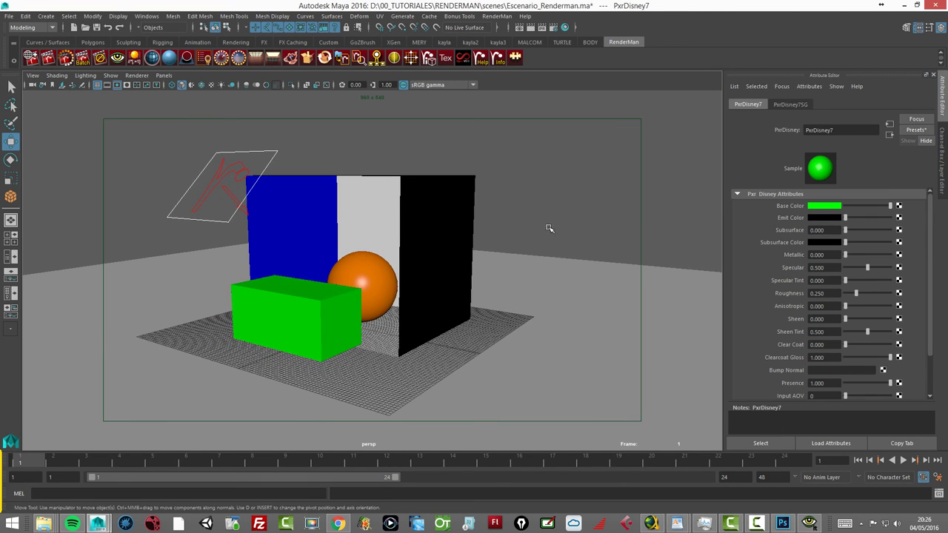